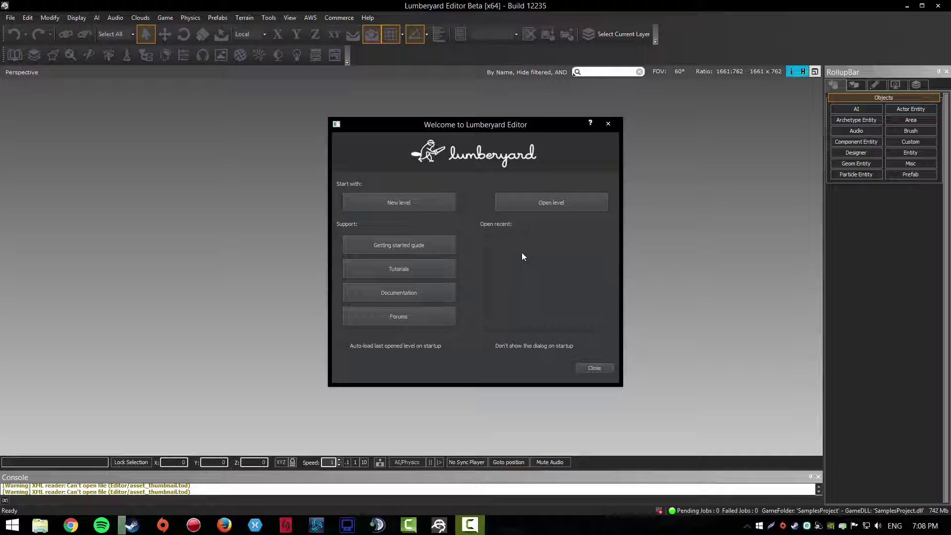
# Pan the terrain.party map and widen the heightmap capture grid from 34 km to 60 km.
pyautogui.click(69, 525)
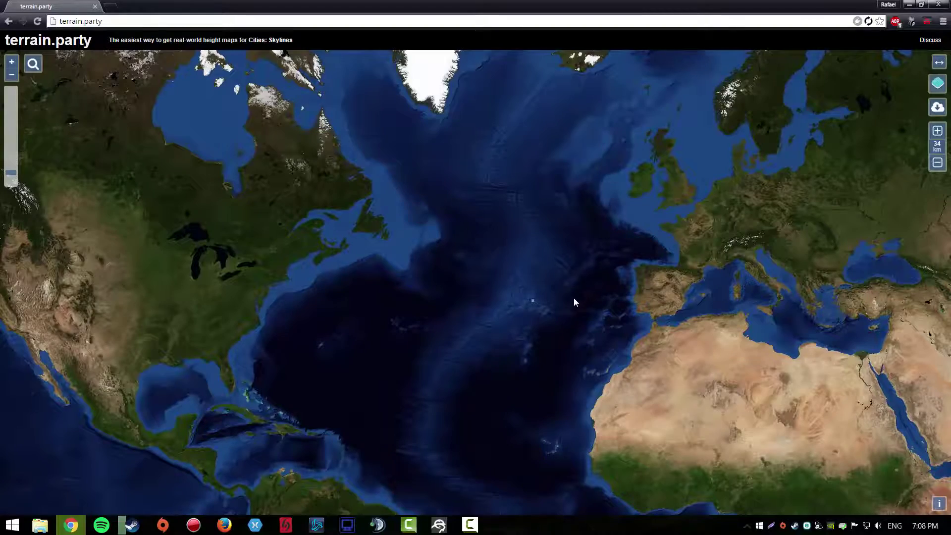
pyautogui.scroll(1, 573, 302)
pyautogui.scroll(-1, 547, 302)
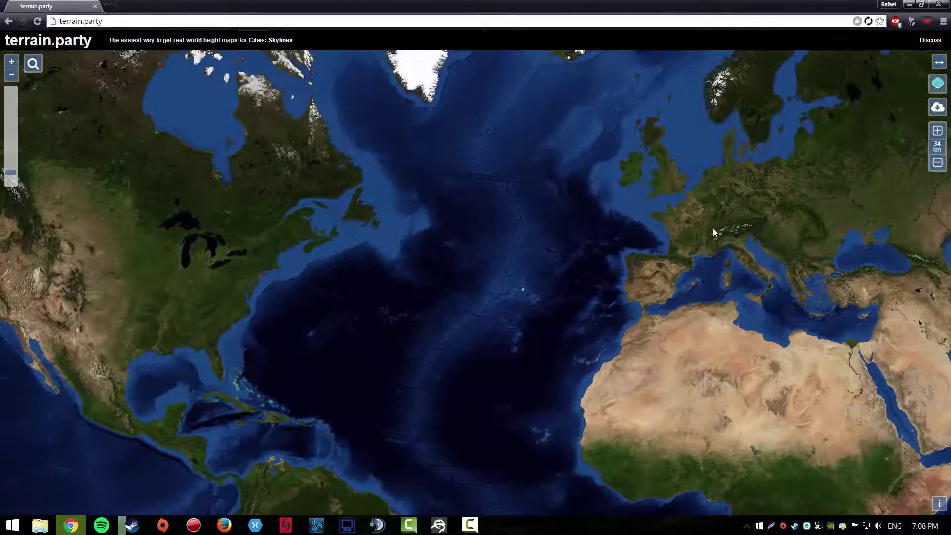
pyautogui.moveTo(712, 229)
pyautogui.mouseDown()
pyautogui.moveTo(505, 268)
pyautogui.moveTo(572, 291)
pyautogui.moveTo(671, 292)
pyautogui.mouseUp()
pyautogui.moveTo(257, 255); pyautogui.dragTo(353, 251)
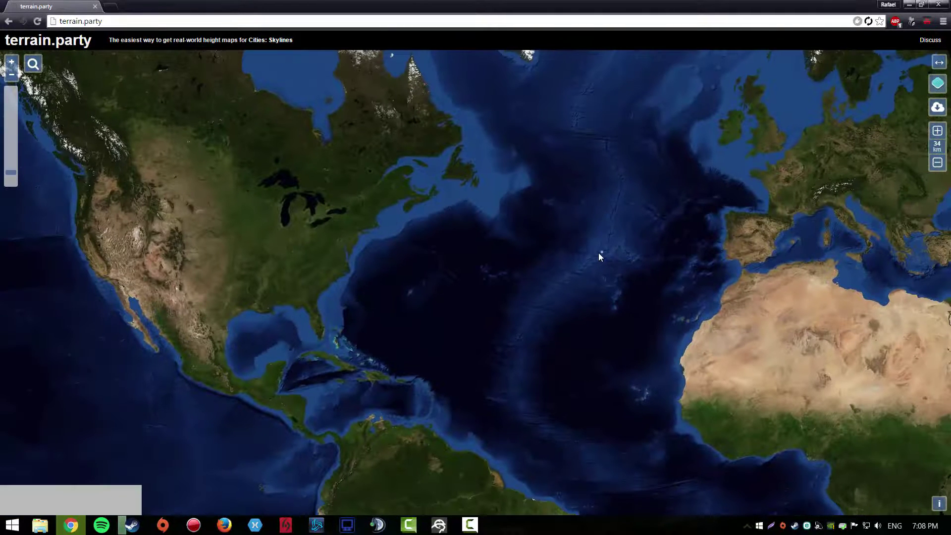
pyautogui.click(938, 131)
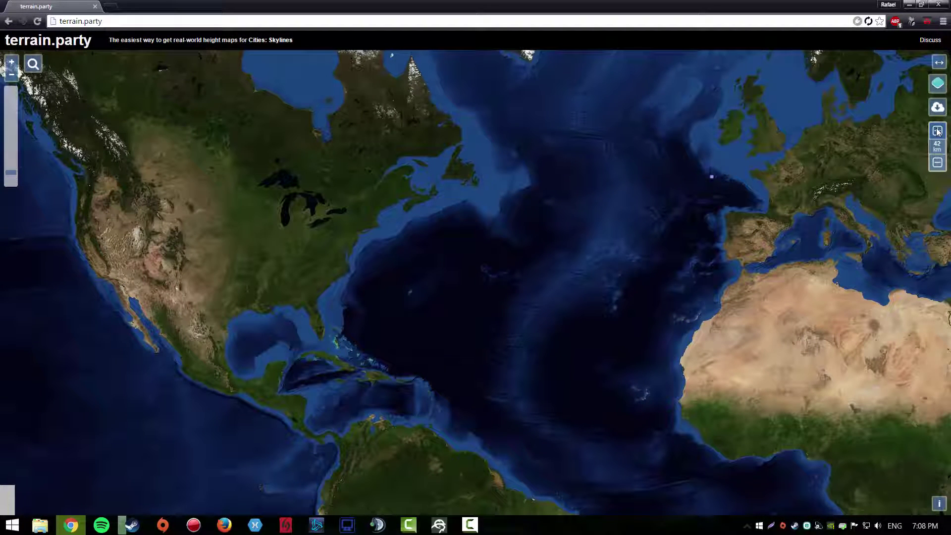
pyautogui.click(938, 131)
pyautogui.click(938, 131)
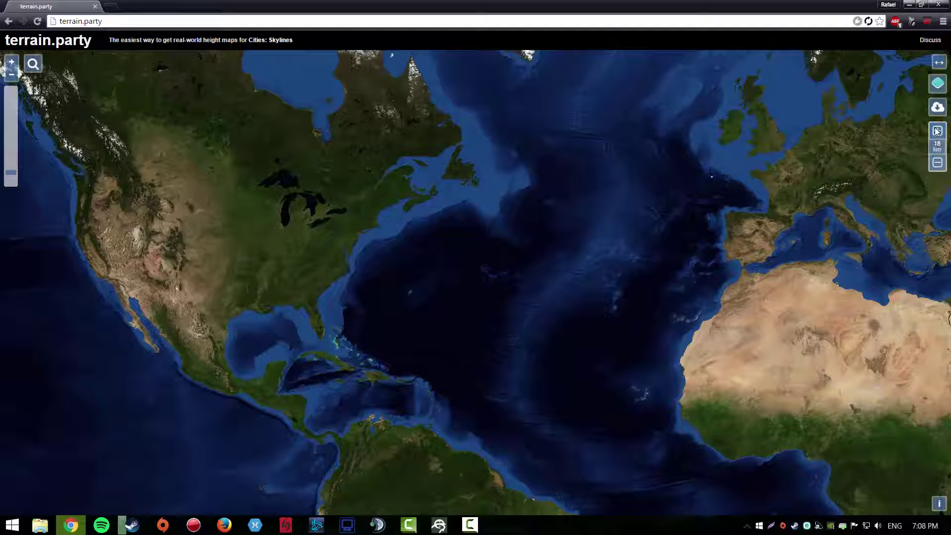
pyautogui.click(937, 131)
pyautogui.click(938, 132)
pyautogui.click(938, 131)
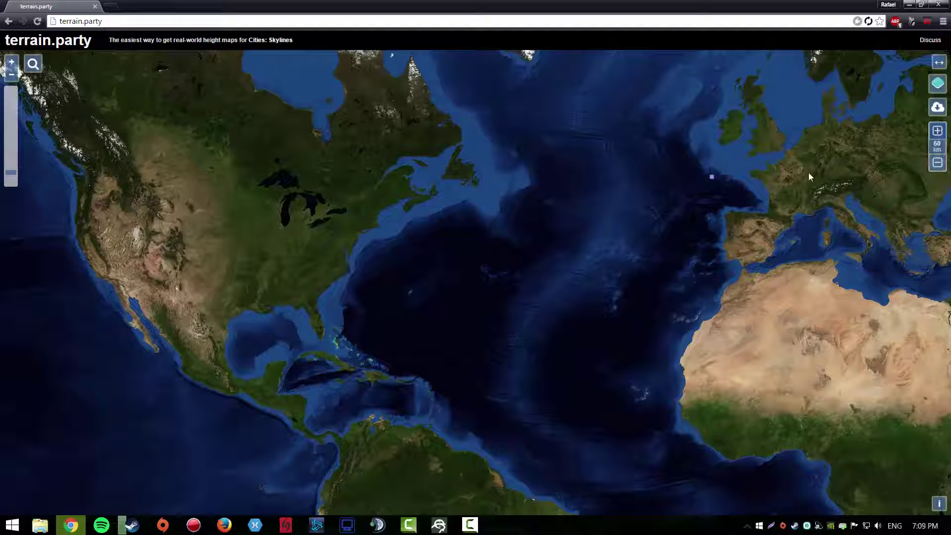
# Drag the selection box across Europe and out into the Atlantic.
pyautogui.moveTo(793, 177); pyautogui.dragTo(691, 217)
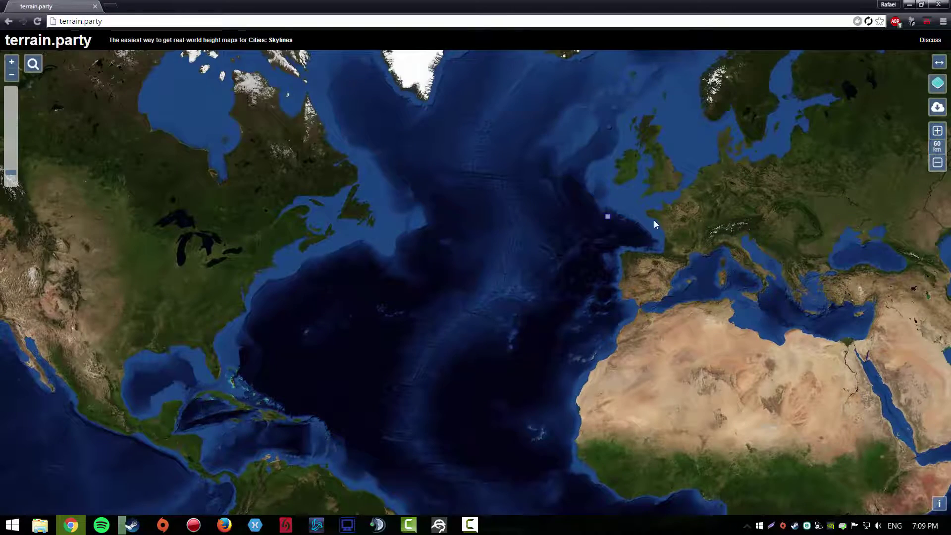
pyautogui.scroll(2, 656, 223)
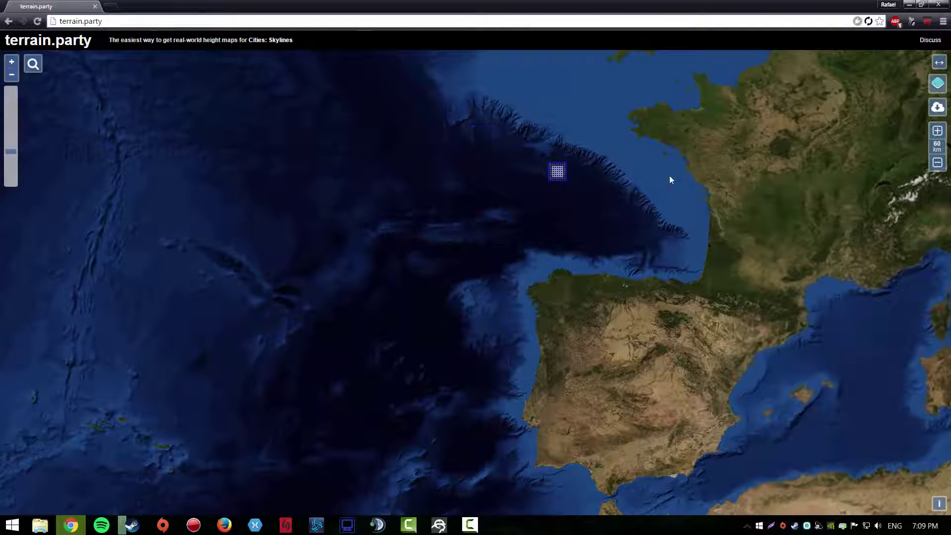
pyautogui.moveTo(482, 135)
pyautogui.mouseDown()
pyautogui.moveTo(824, 274)
pyautogui.moveTo(681, 286)
pyautogui.mouseUp()
pyautogui.scroll(1, 564, 287)
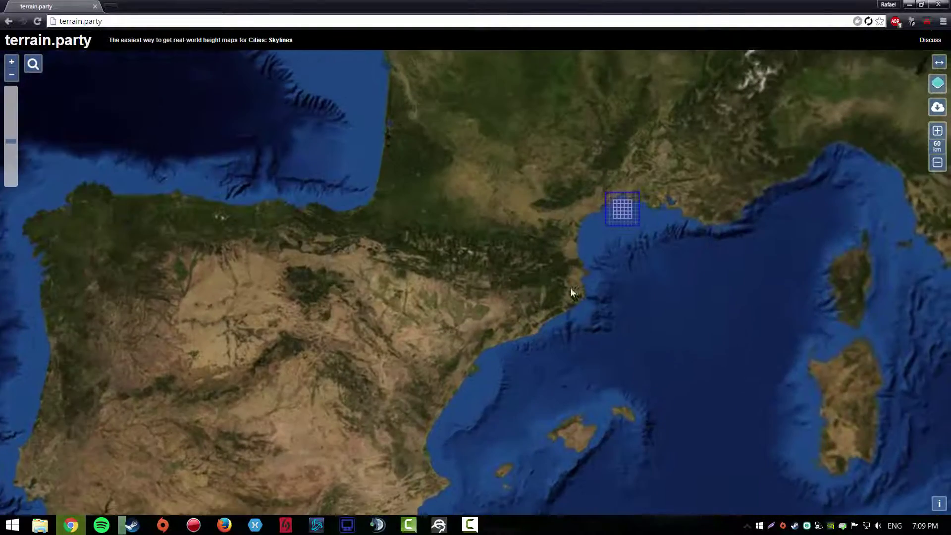
pyautogui.scroll(2, 561, 293)
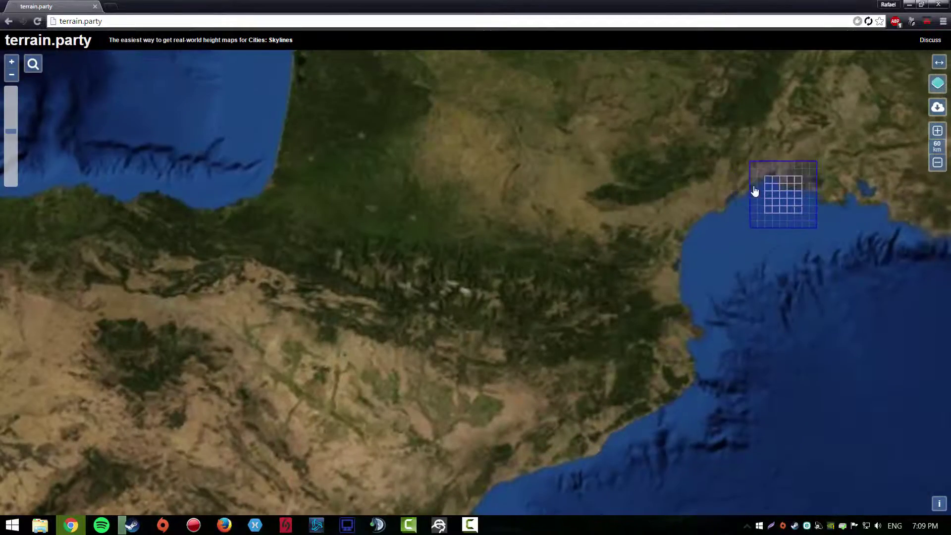
pyautogui.moveTo(733, 191); pyautogui.dragTo(278, 378)
pyautogui.moveTo(413, 359); pyautogui.dragTo(594, 270)
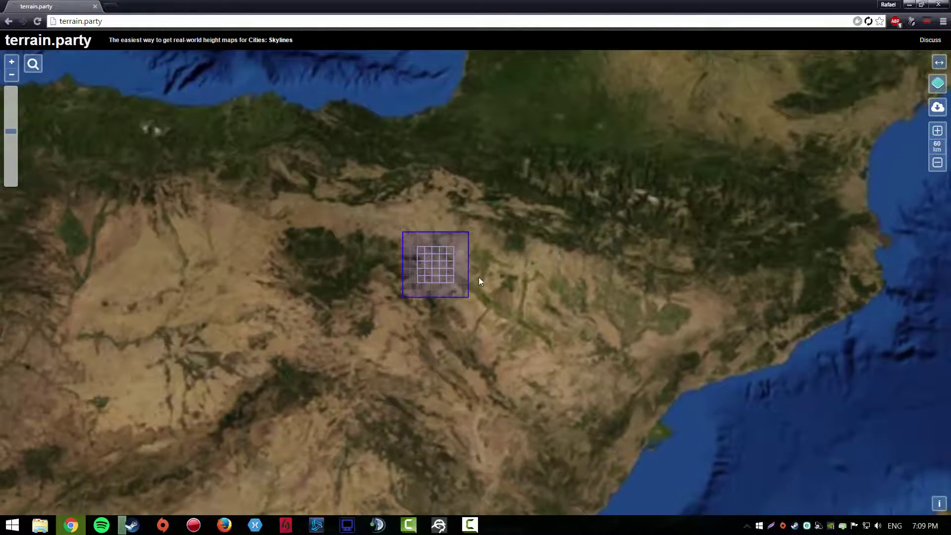
pyautogui.scroll(-2, 492, 280)
pyautogui.scroll(-1, 489, 282)
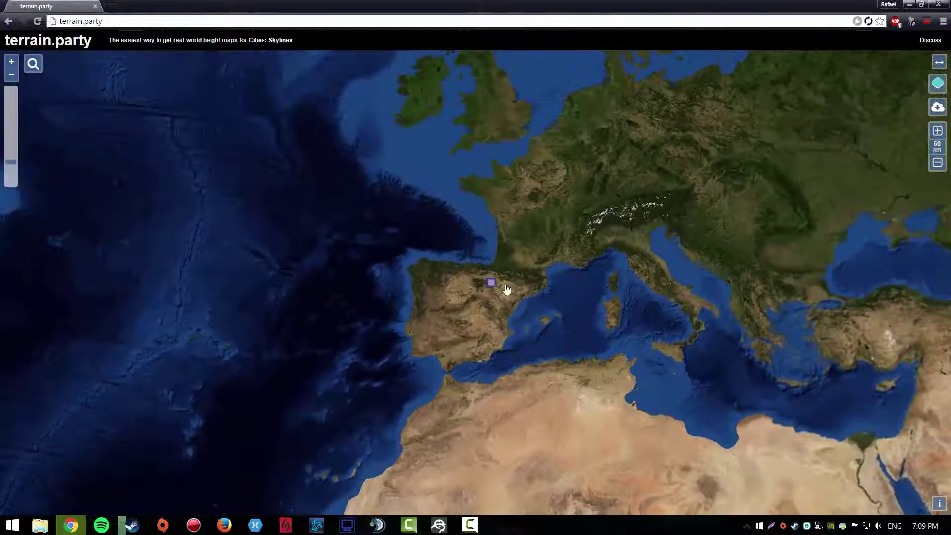
pyautogui.moveTo(492, 283); pyautogui.dragTo(802, 172)
pyautogui.moveTo(660, 170); pyautogui.dragTo(522, 314)
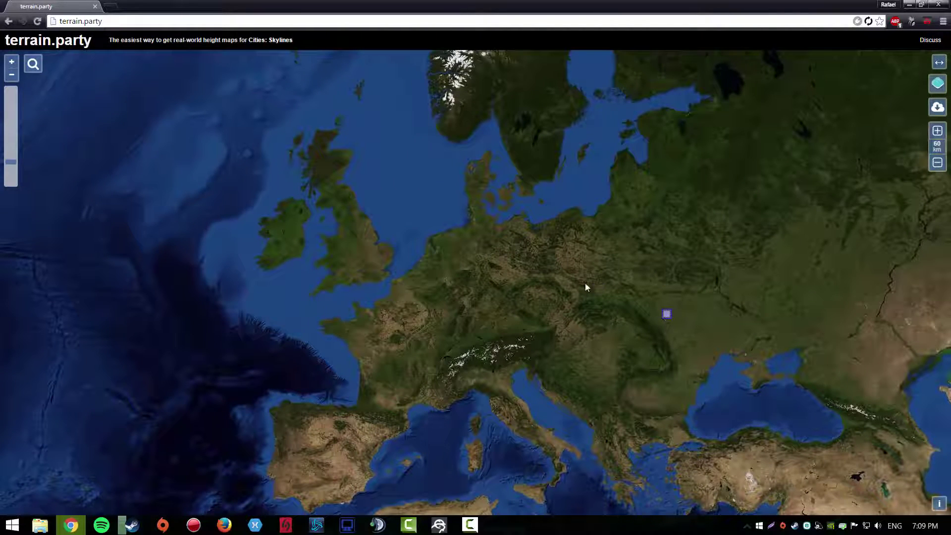
pyautogui.moveTo(664, 314); pyautogui.dragTo(186, 308)
pyautogui.moveTo(275, 250); pyautogui.dragTo(670, 229)
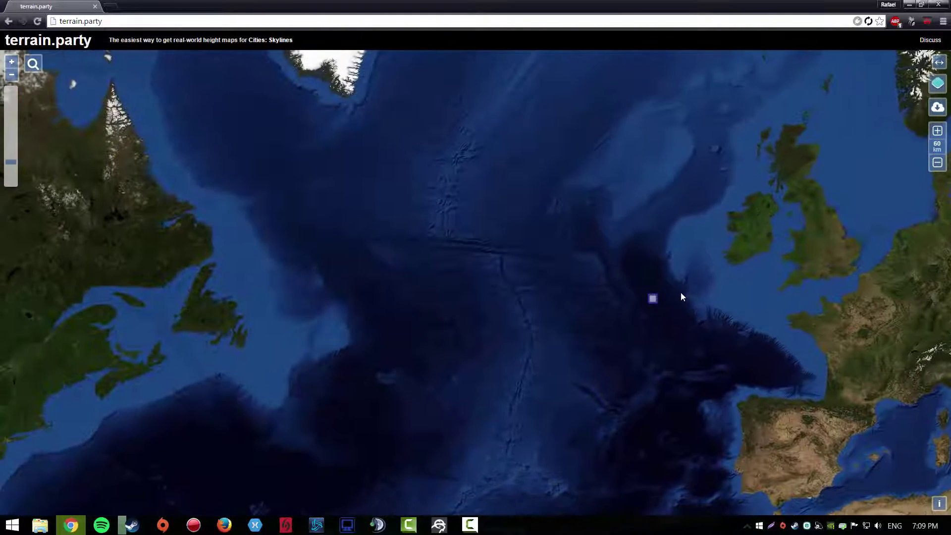
pyautogui.moveTo(678, 298)
pyautogui.mouseDown()
pyautogui.moveTo(676, 154)
pyautogui.moveTo(547, 325)
pyautogui.mouseUp()
pyautogui.scroll(2, 572, 335)
pyautogui.scroll(2, 477, 297)
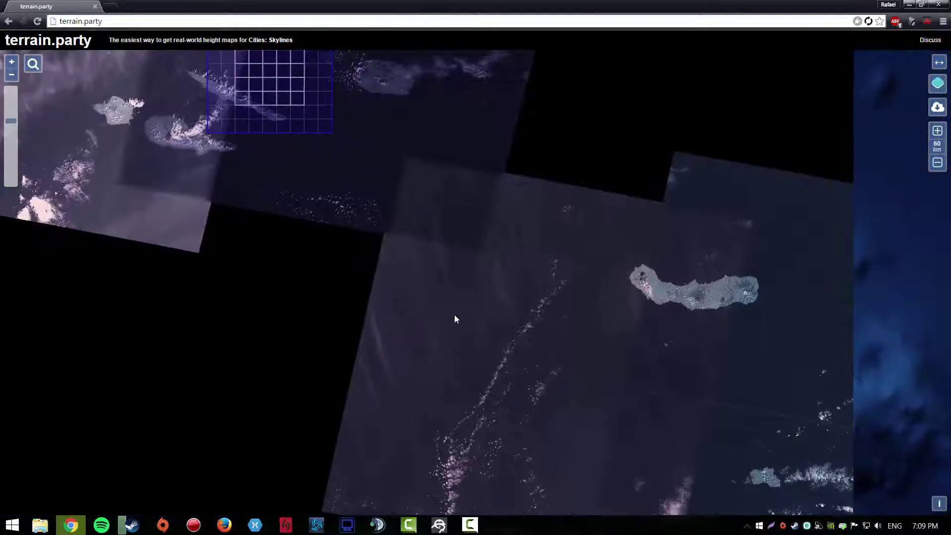
# Centre the map on the Azores and fit the resized selection box over an island.
pyautogui.moveTo(460, 327); pyautogui.dragTo(614, 458)
pyautogui.scroll(1, 561, 325)
pyautogui.moveTo(562, 325)
pyautogui.mouseDown()
pyautogui.moveTo(824, 333)
pyautogui.moveTo(450, 407)
pyautogui.moveTo(694, 382)
pyautogui.moveTo(794, 351)
pyautogui.mouseUp()
pyautogui.click(937, 131)
pyautogui.click(938, 131)
pyautogui.click(938, 131)
pyautogui.click(937, 132)
pyautogui.moveTo(721, 308); pyautogui.dragTo(749, 292)
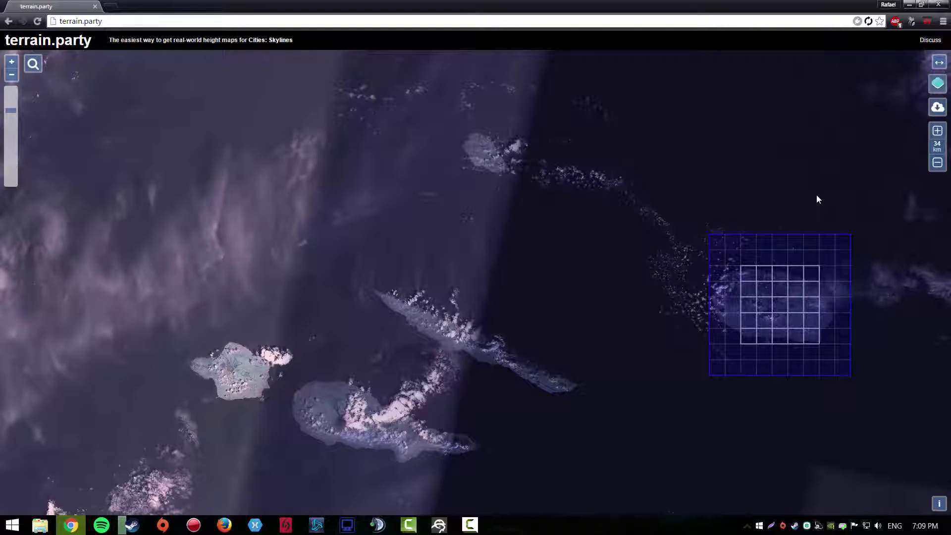
# Request the 'island' heightmap zip download, then cancel it from Chrome's download bar.
pyautogui.click(937, 108)
pyautogui.write('island')
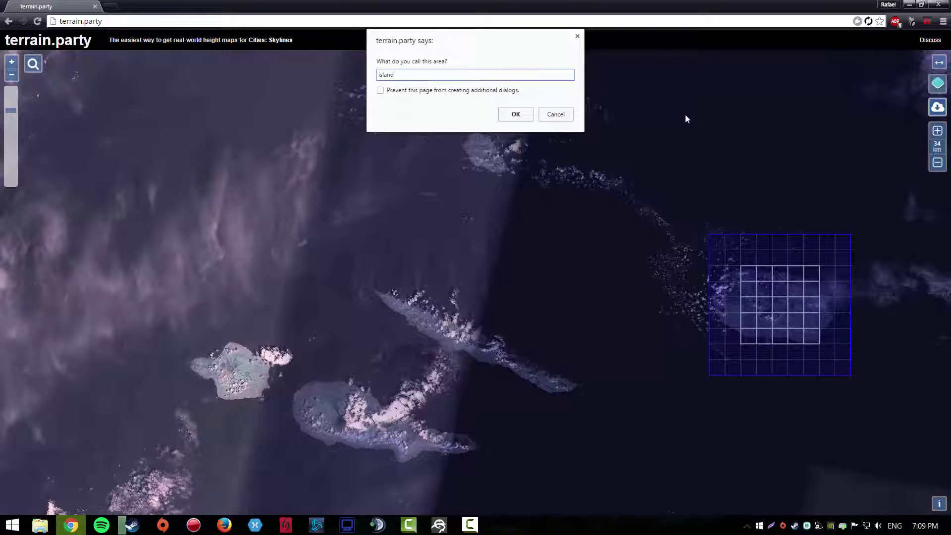
pyautogui.click(515, 114)
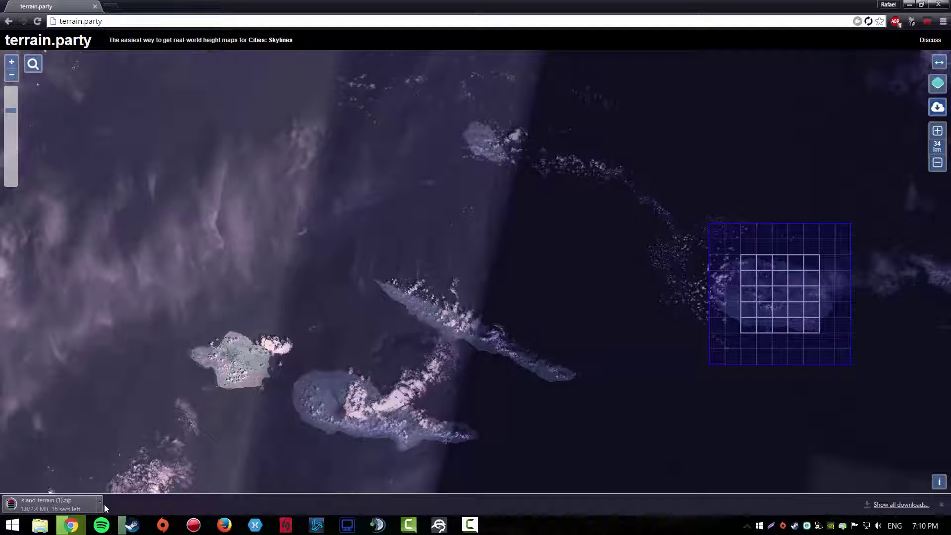
pyautogui.click(101, 503)
pyautogui.click(124, 483)
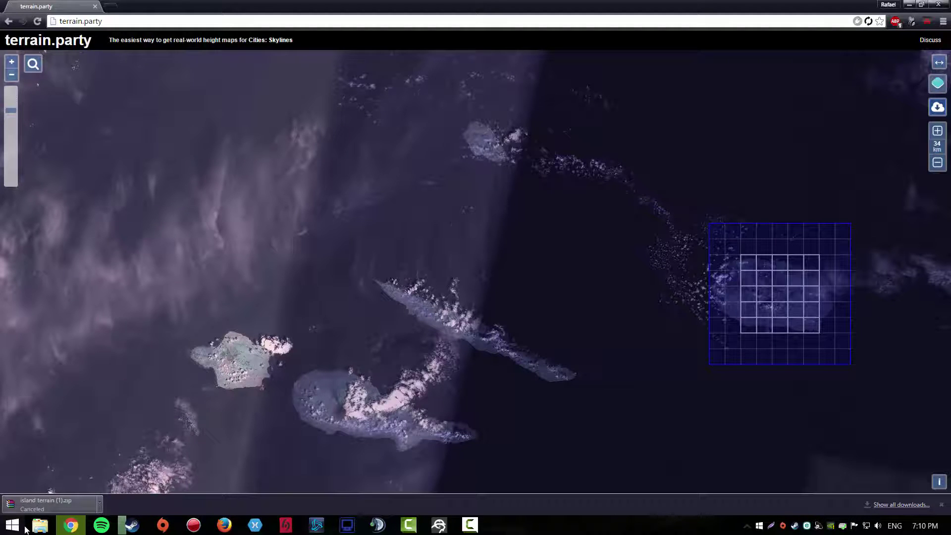
# Open the island terrain.zip archive from the Downloads folder in WinRAR.
pyautogui.click(41, 525)
pyautogui.click(224, 212)
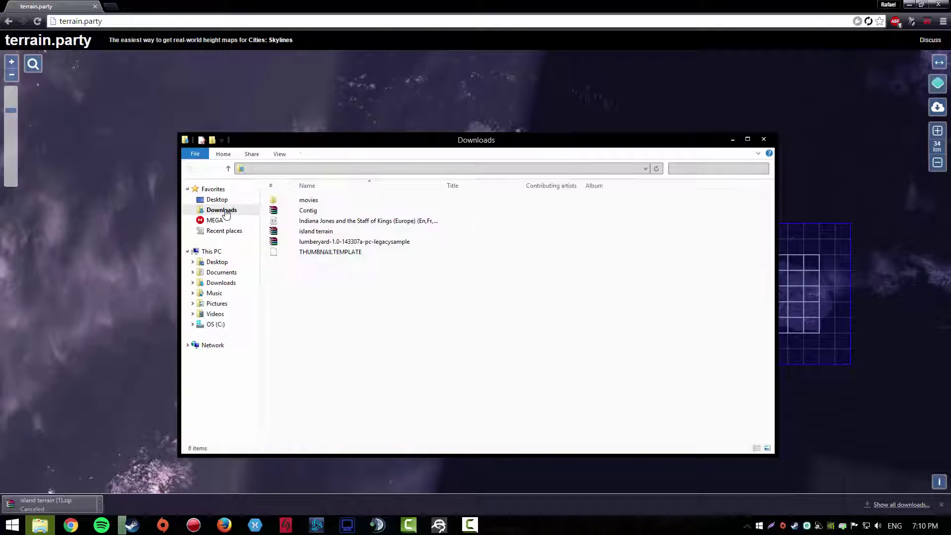
pyautogui.click(371, 233)
pyautogui.press('F2')
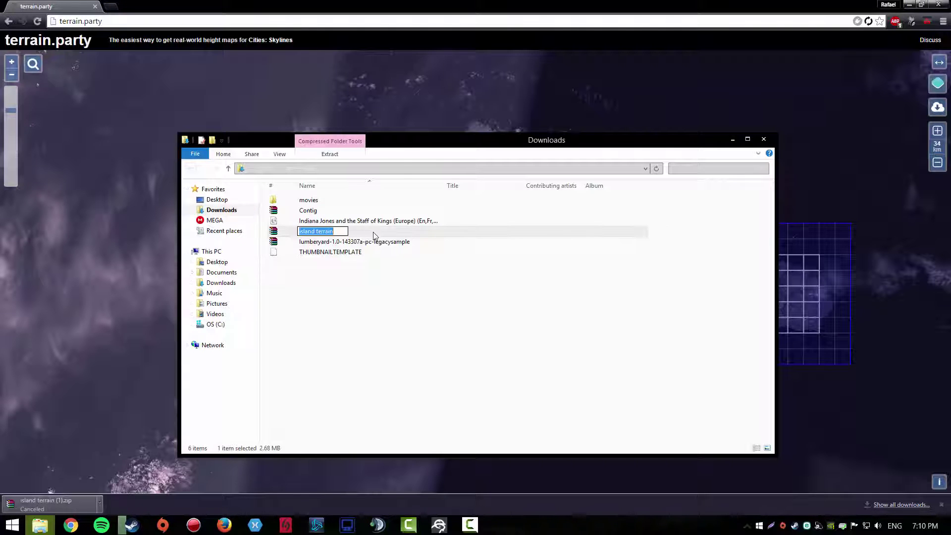
pyautogui.click(374, 235)
pyautogui.doubleClick(375, 233)
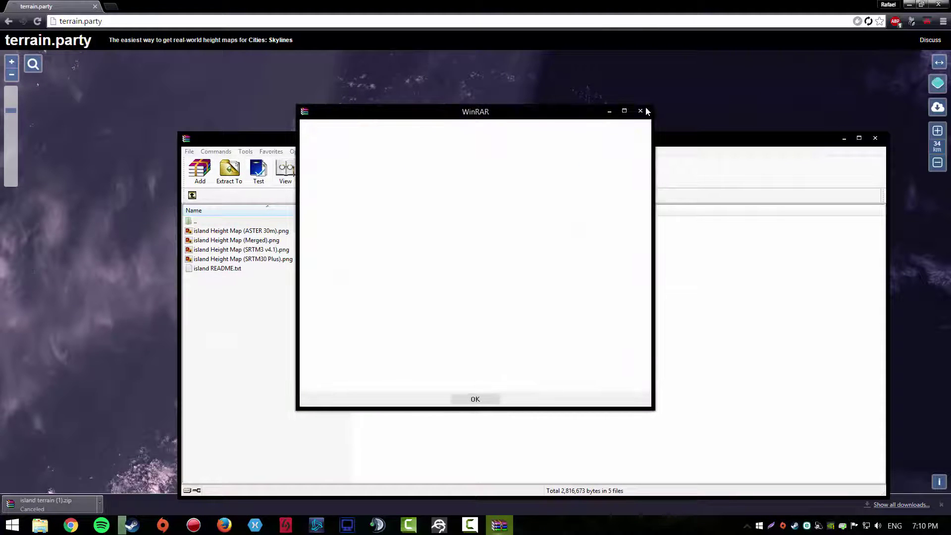
# Extract island Height Map (Merged).png into Downloads and close WinRAR.
pyautogui.click(639, 112)
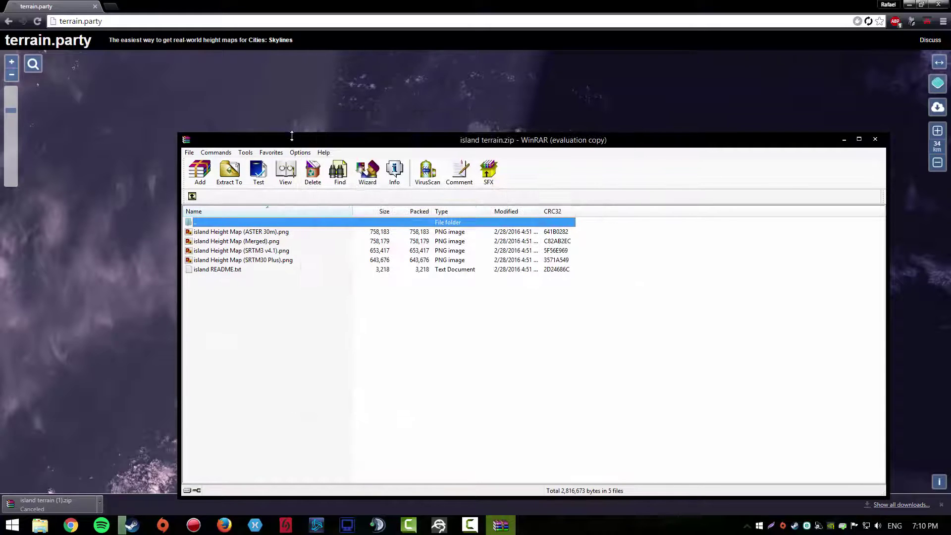
pyautogui.moveTo(291, 137); pyautogui.dragTo(554, 152)
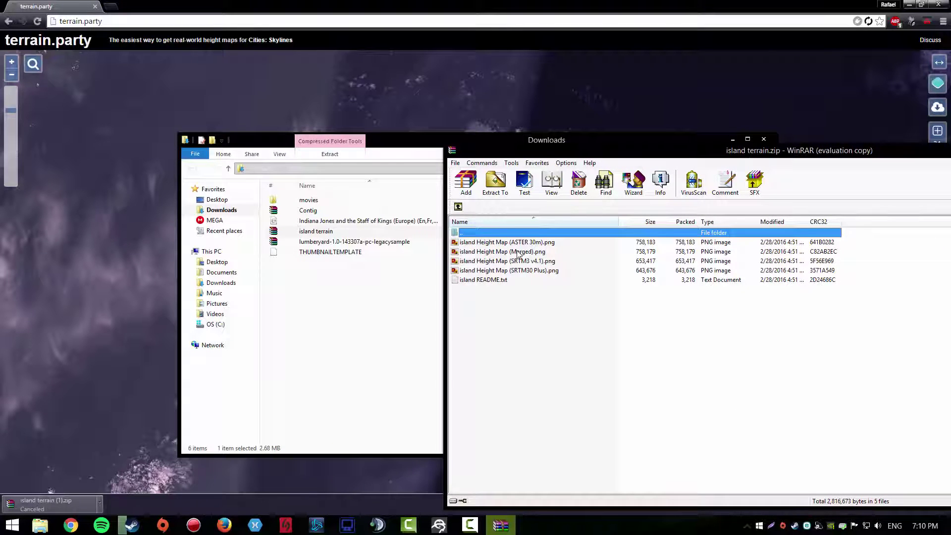
pyautogui.moveTo(525, 255); pyautogui.dragTo(305, 300)
pyautogui.click(866, 153)
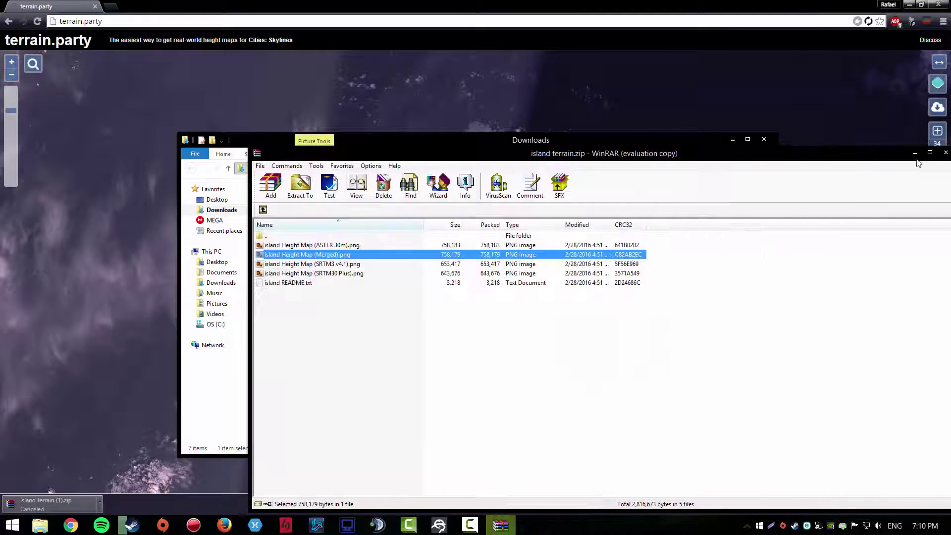
pyautogui.click(945, 152)
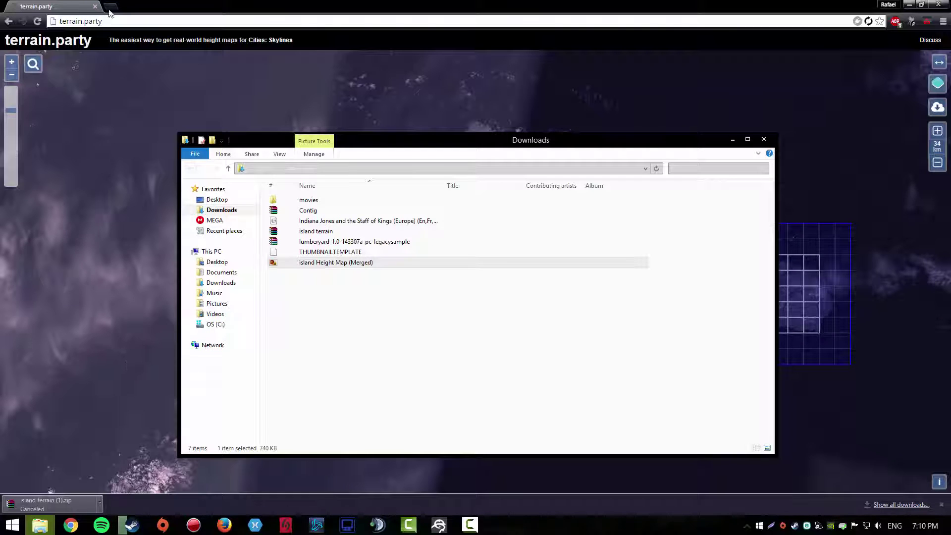
# Close the browser and create a new level named testlevel1 with 1024x1024 terrain.
pyautogui.click(94, 7)
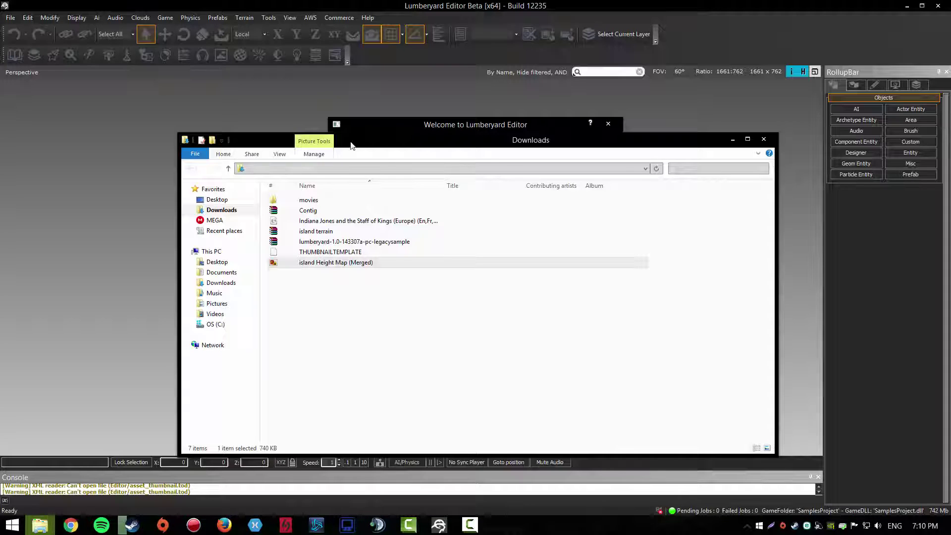
pyautogui.click(467, 125)
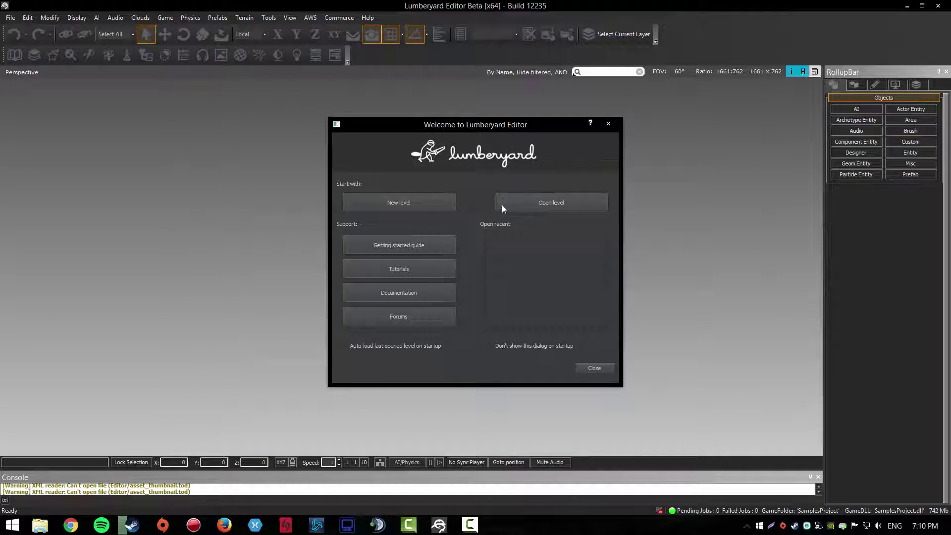
pyautogui.click(403, 202)
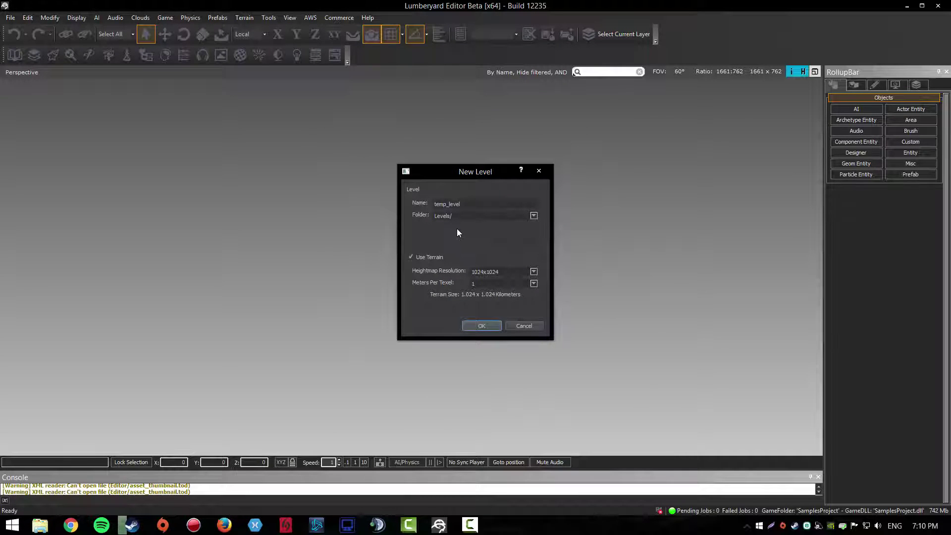
pyautogui.doubleClick(481, 203)
pyautogui.write('testlevel1')
pyautogui.click(483, 325)
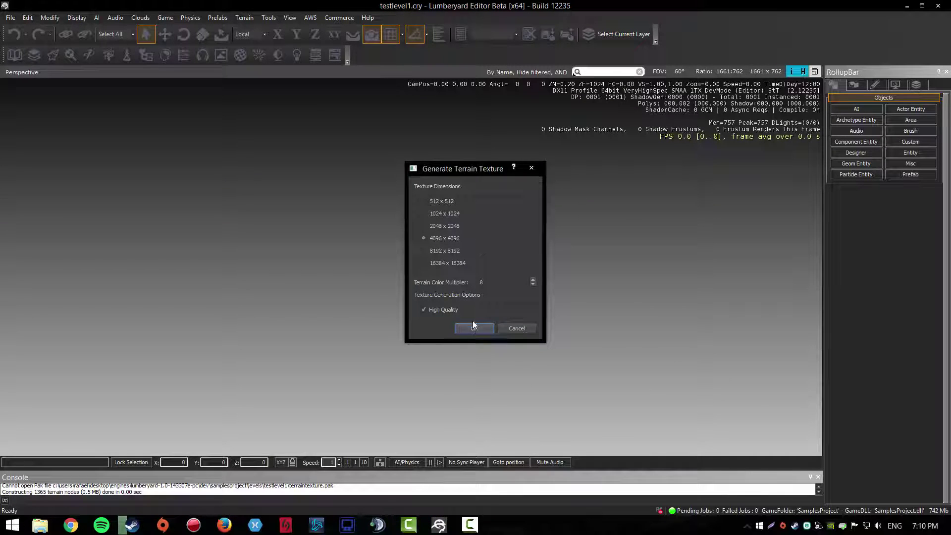
# Generate the terrain texture, then start a heightmap import from the Terrain Editor.
pyautogui.click(473, 327)
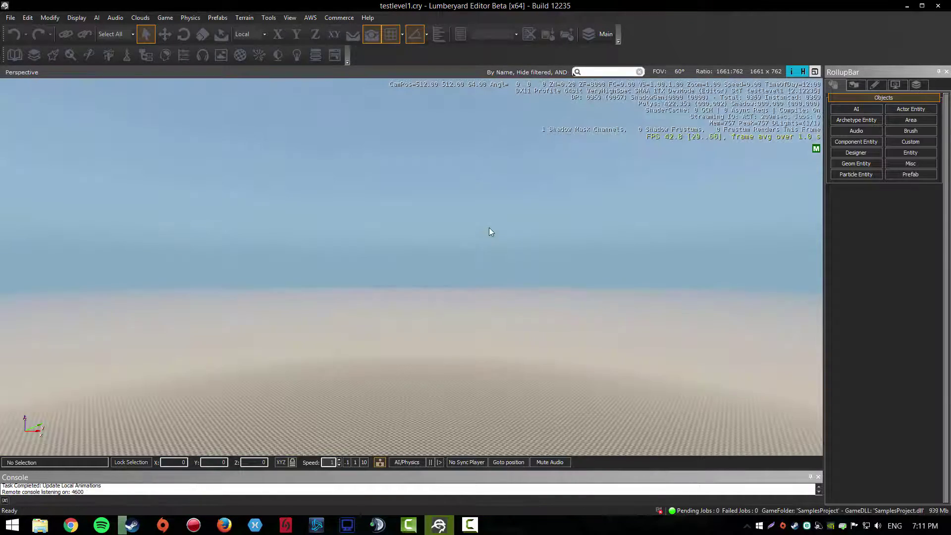
pyautogui.moveTo(490, 232); pyautogui.dragTo(489, 232, button='right')
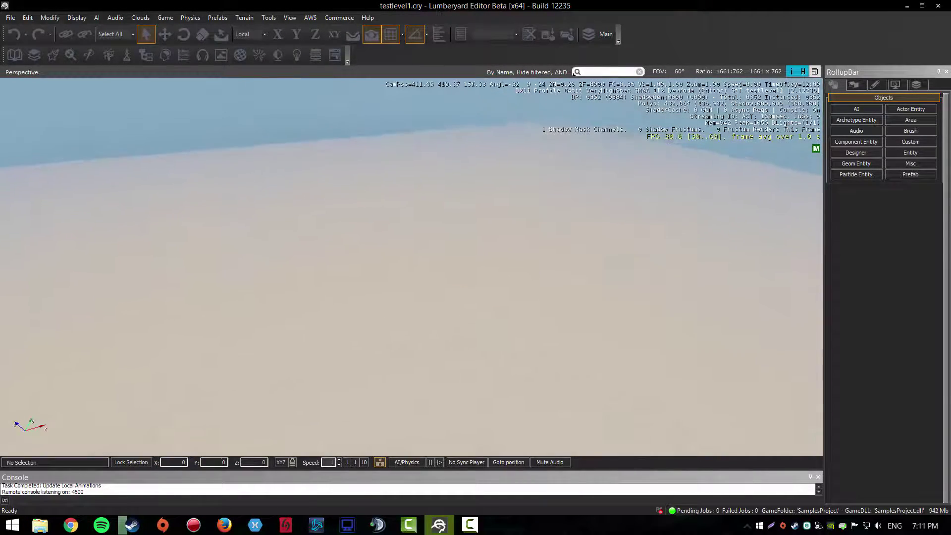
pyautogui.click(249, 17)
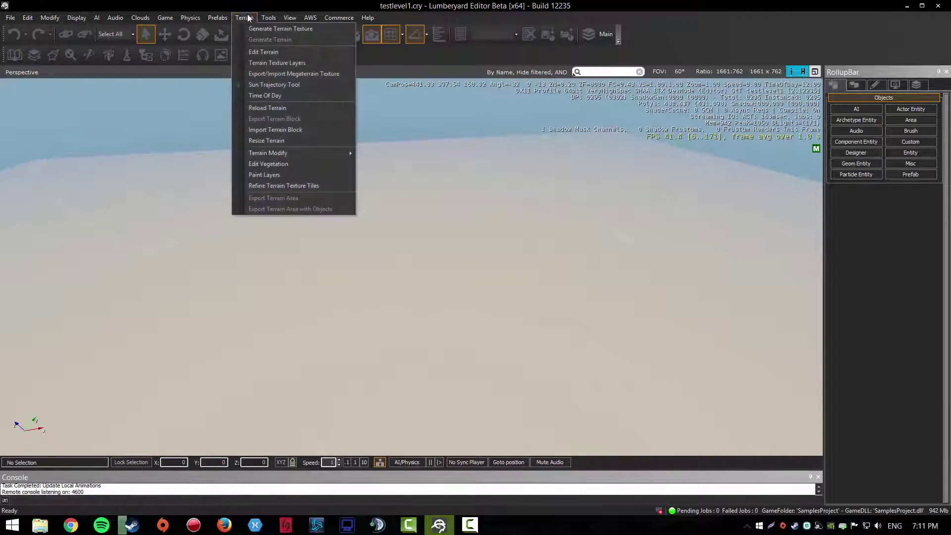
pyautogui.click(266, 52)
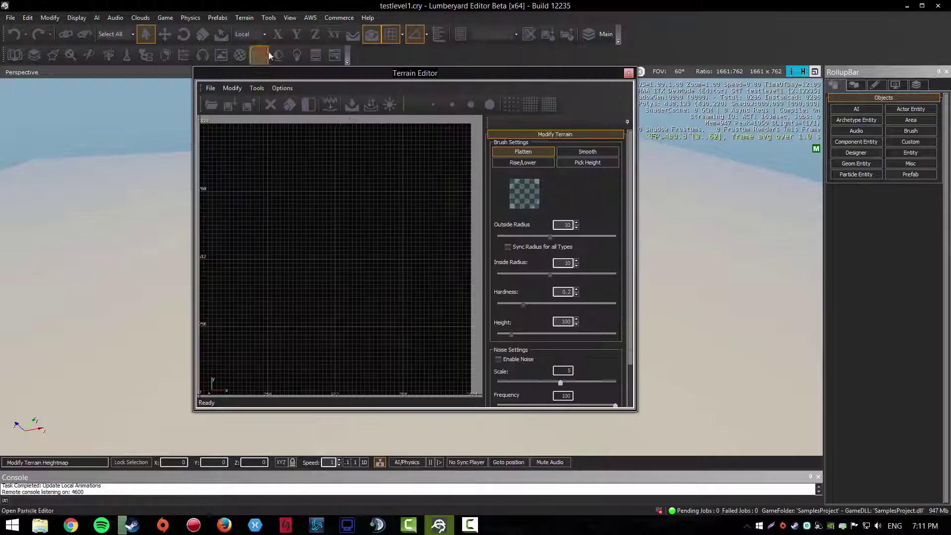
pyautogui.click(213, 89)
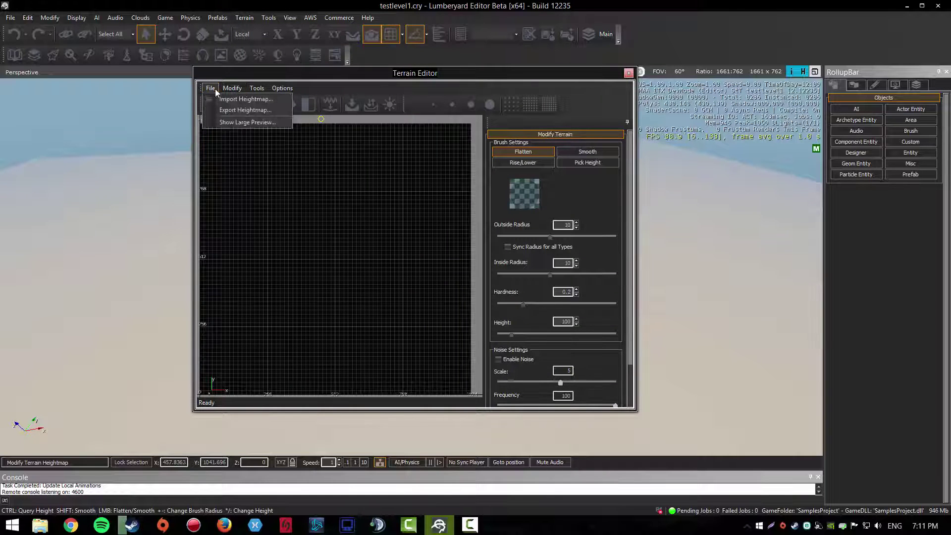
pyautogui.click(216, 99)
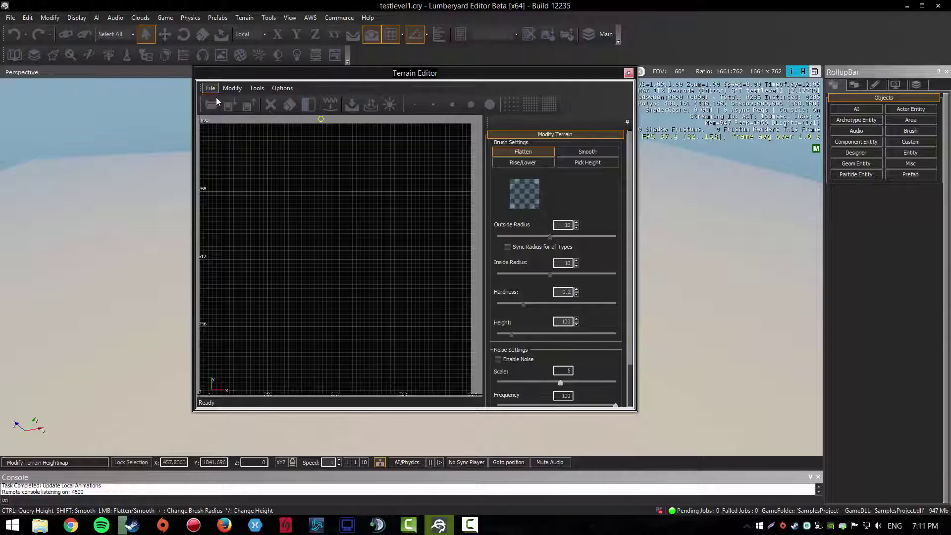
pyautogui.moveTo(350, 201)
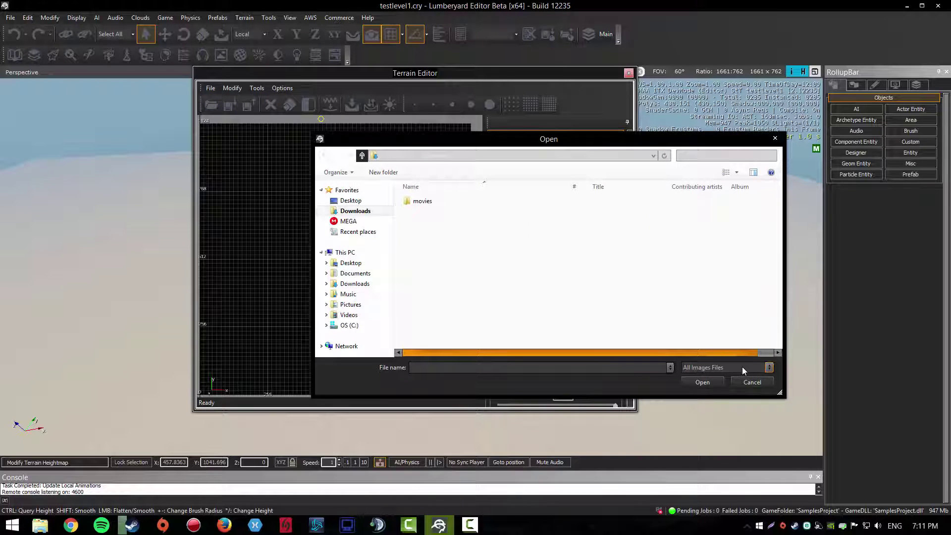
# Show all file types, rename the merged heightmap to 'island', and load it.
pyautogui.click(769, 368)
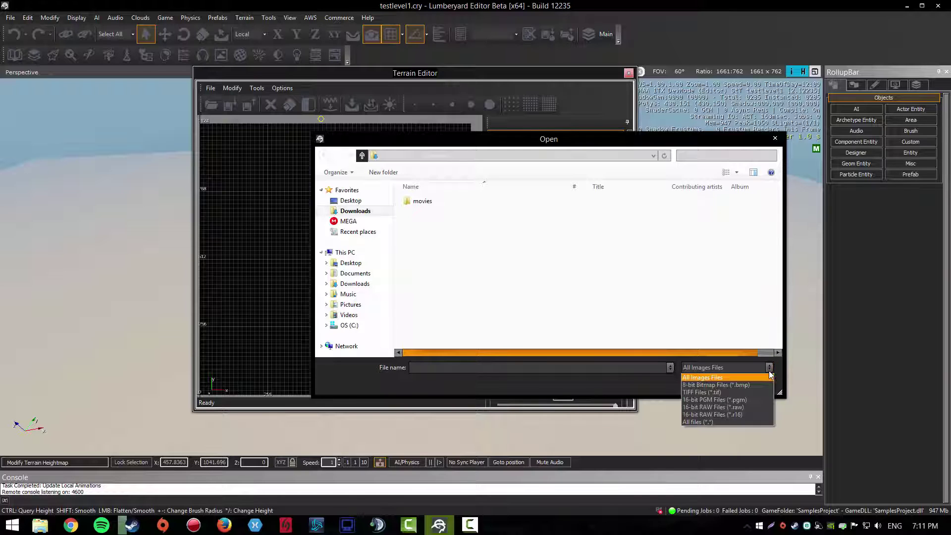
pyautogui.click(712, 421)
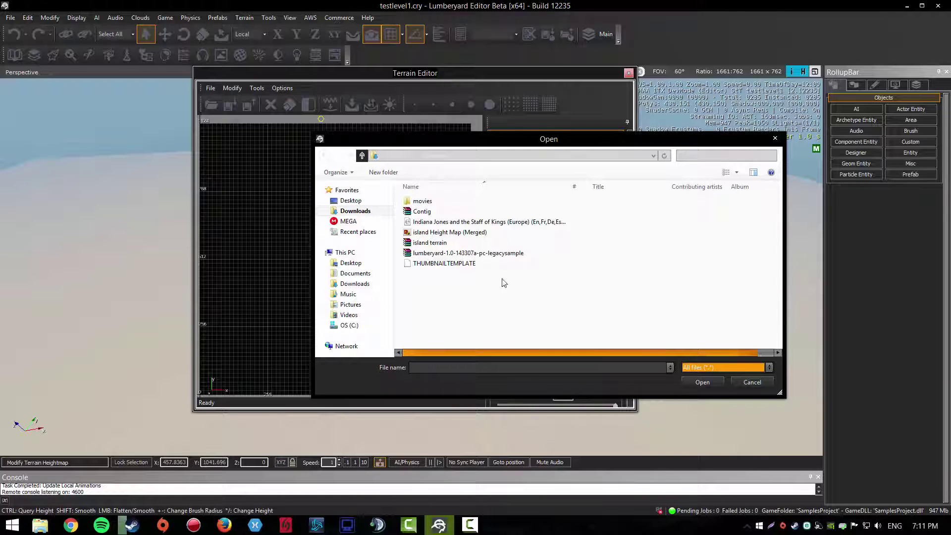
pyautogui.click(455, 232)
pyautogui.click(461, 235)
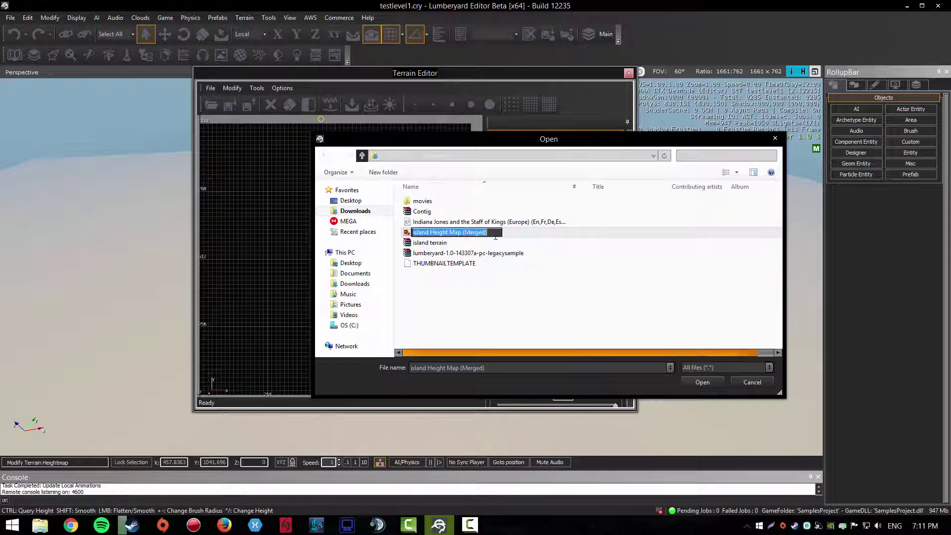
pyautogui.press('BackSpace')
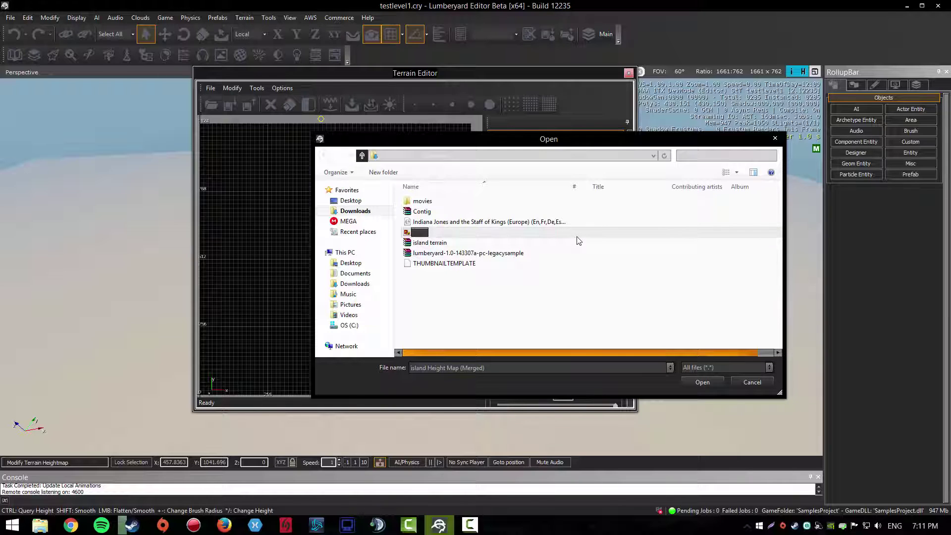
pyautogui.write('island')
pyautogui.press('Return')
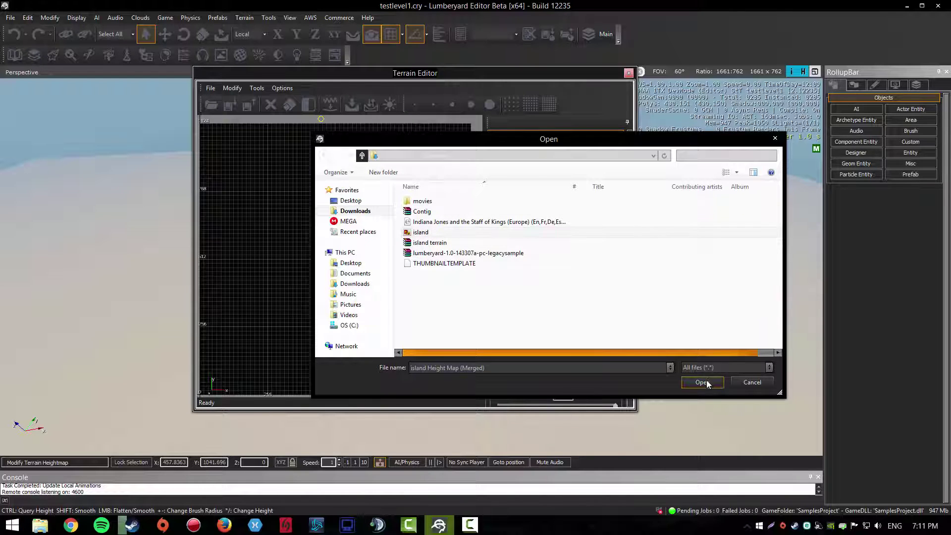
pyautogui.click(704, 383)
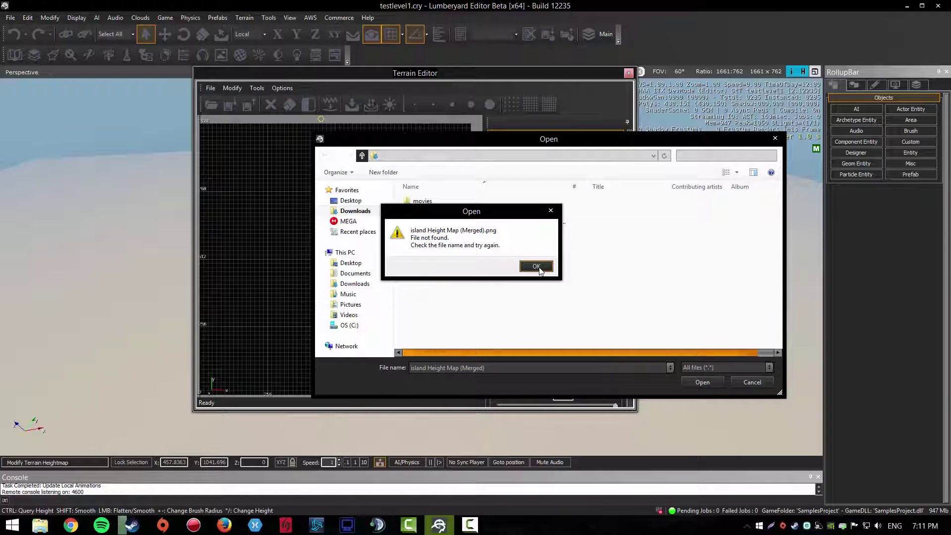
pyautogui.click(536, 267)
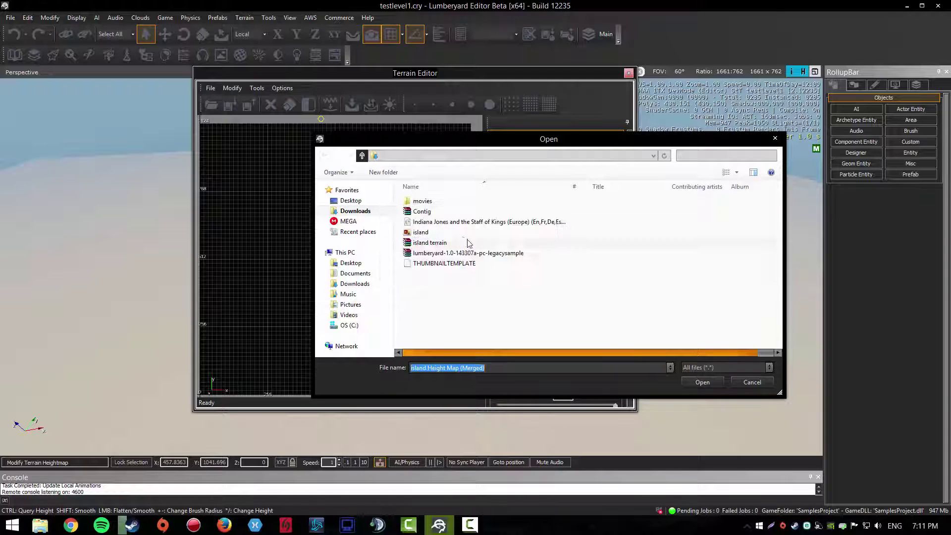
pyautogui.click(457, 234)
pyautogui.click(703, 383)
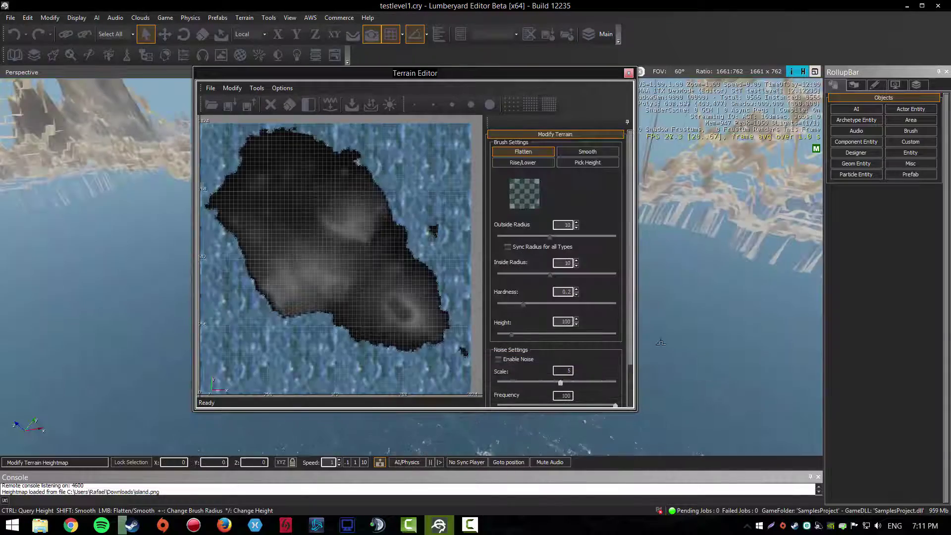
pyautogui.press('shift')
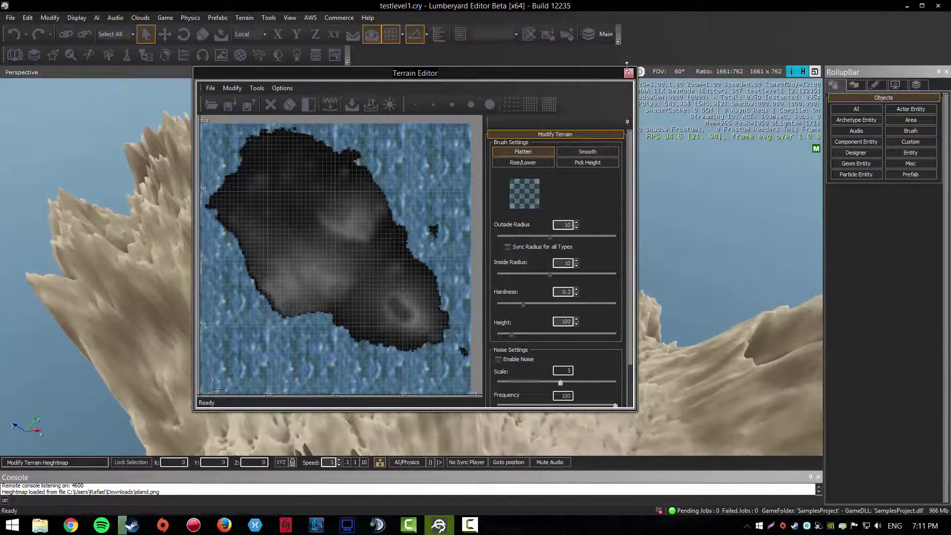
pyautogui.click(628, 73)
pyautogui.moveTo(628, 72); pyautogui.dragTo(183, 70, button='right')
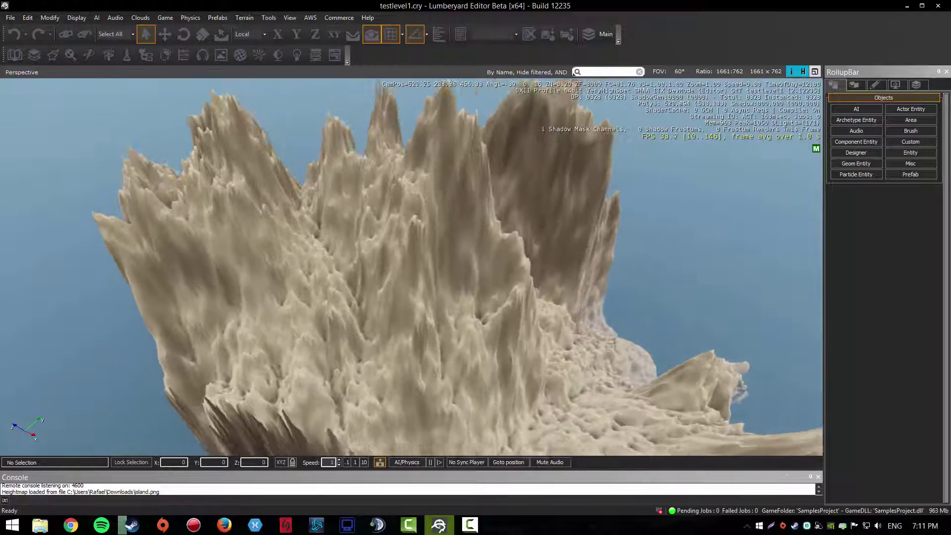
pyautogui.click(277, 33)
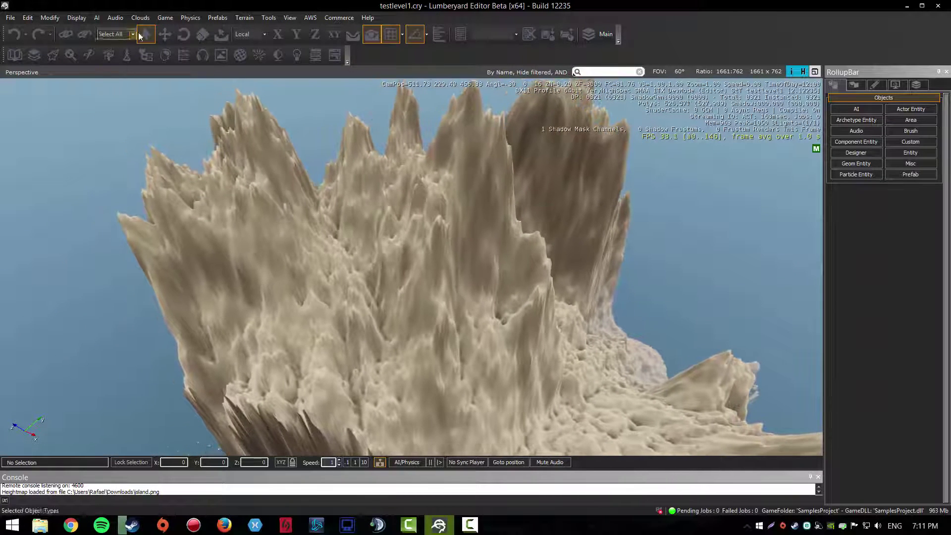
pyautogui.click(247, 18)
# Set the maximum terrain height to 400.
pyautogui.click(265, 56)
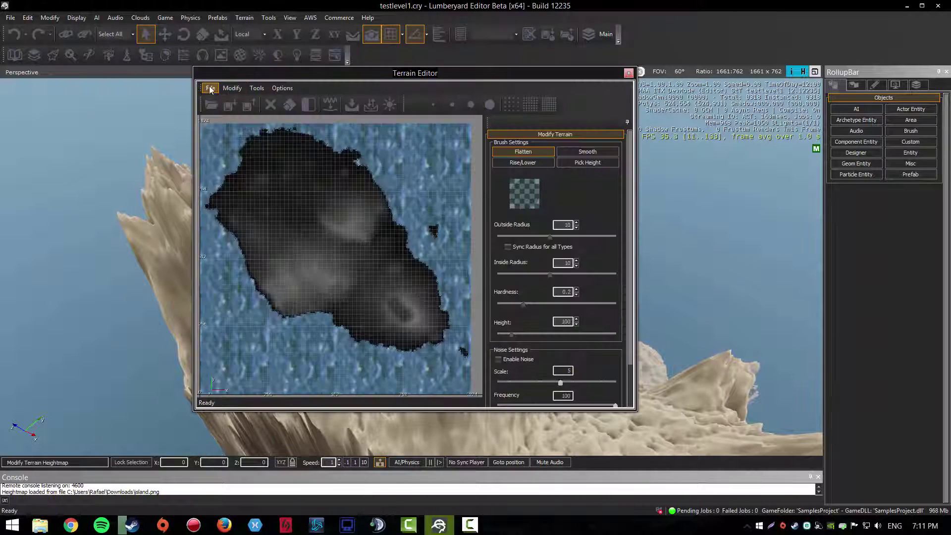
pyautogui.click(210, 89)
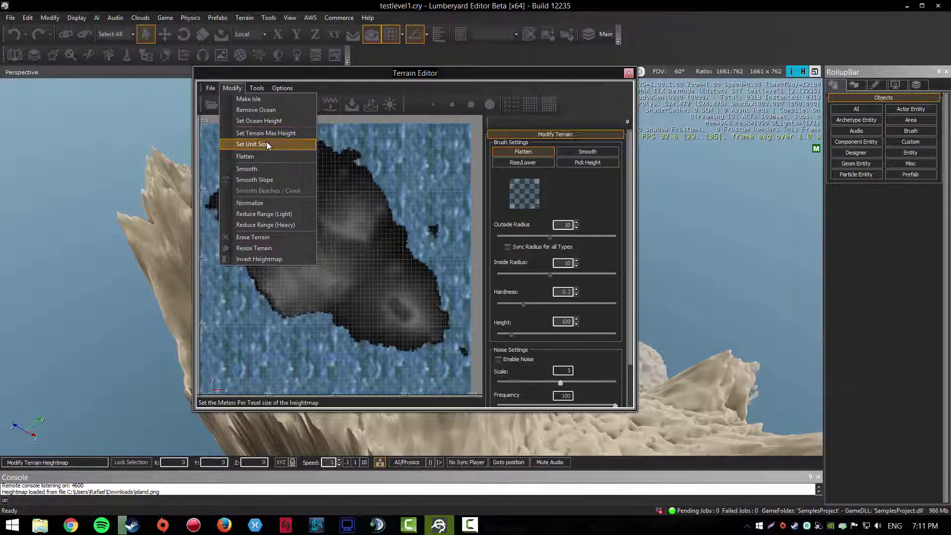
pyautogui.click(275, 133)
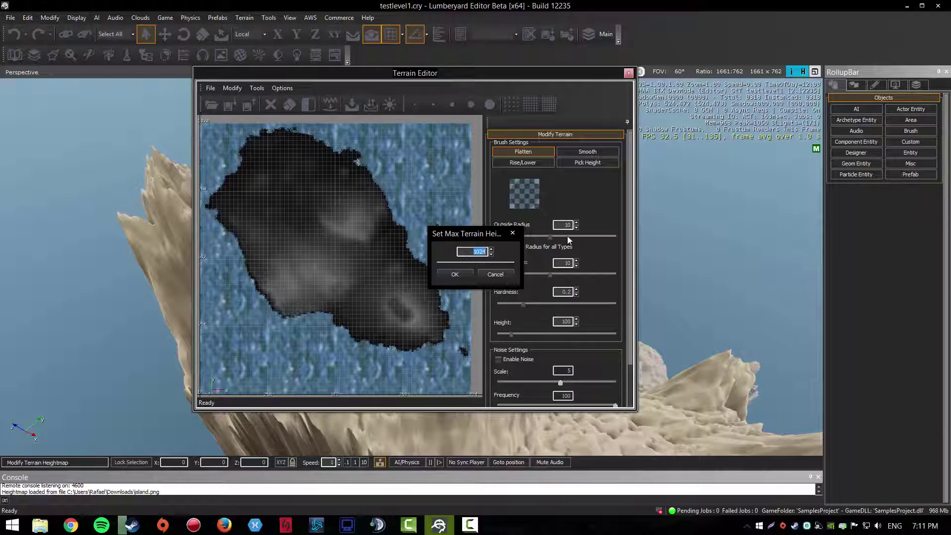
pyautogui.press('BackSpace')
pyautogui.write('400')
pyautogui.click(455, 273)
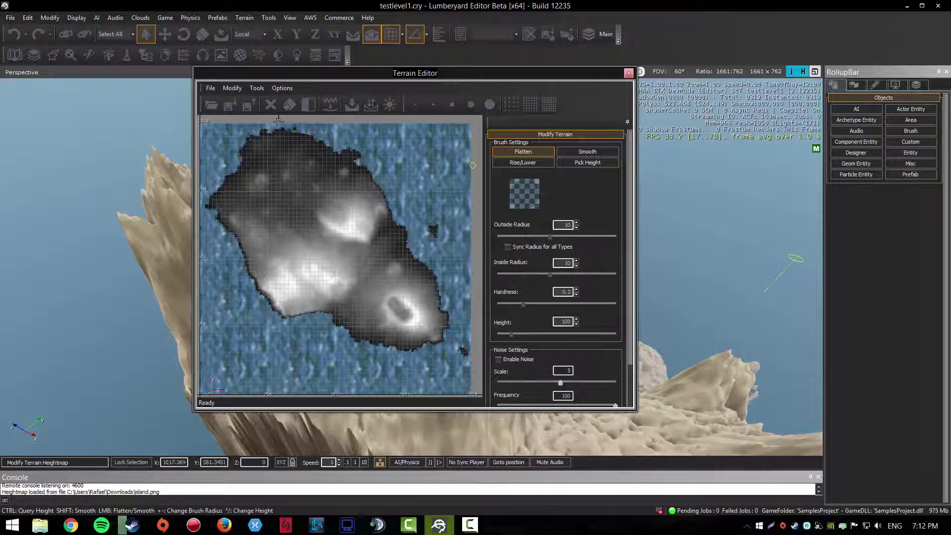
# Reimport the island heightmap with All files shown.
pyautogui.click(211, 89)
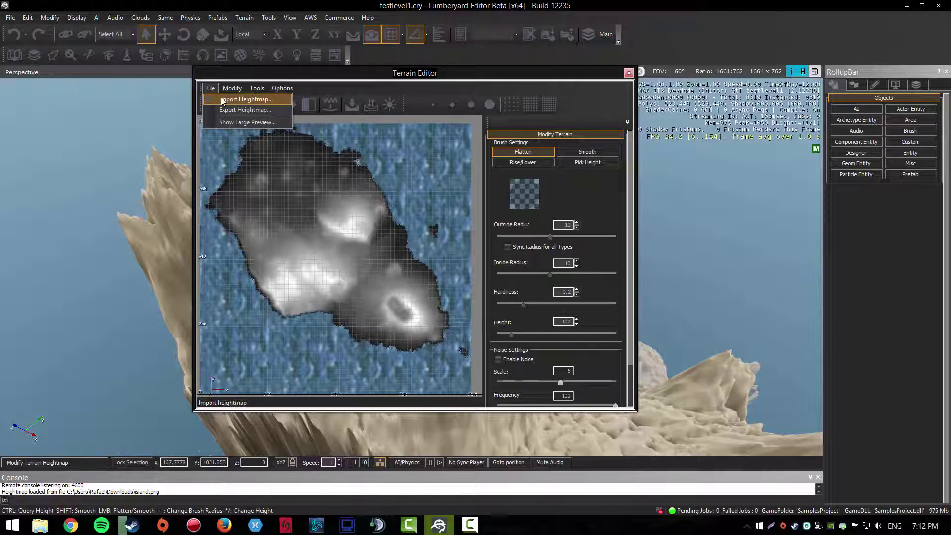
pyautogui.click(245, 99)
pyautogui.click(723, 370)
pyautogui.click(708, 420)
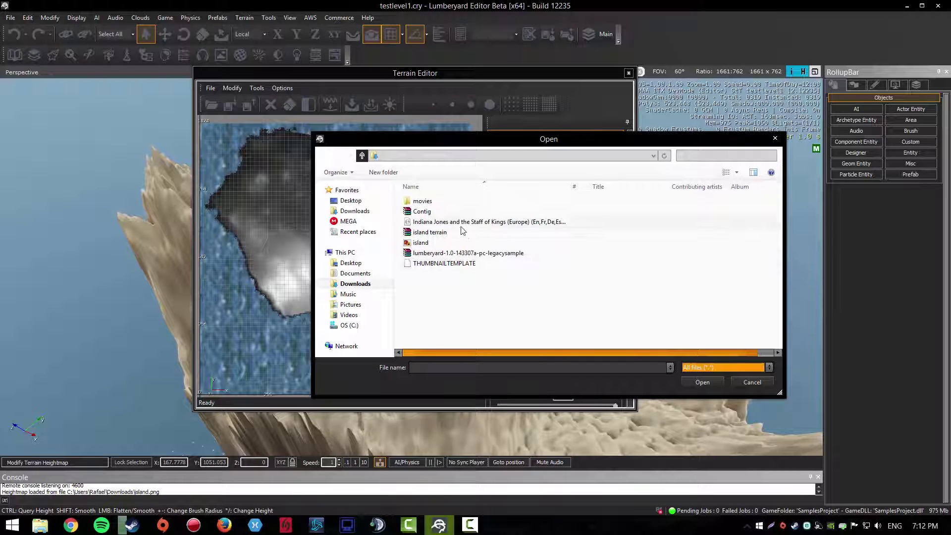
pyautogui.doubleClick(445, 243)
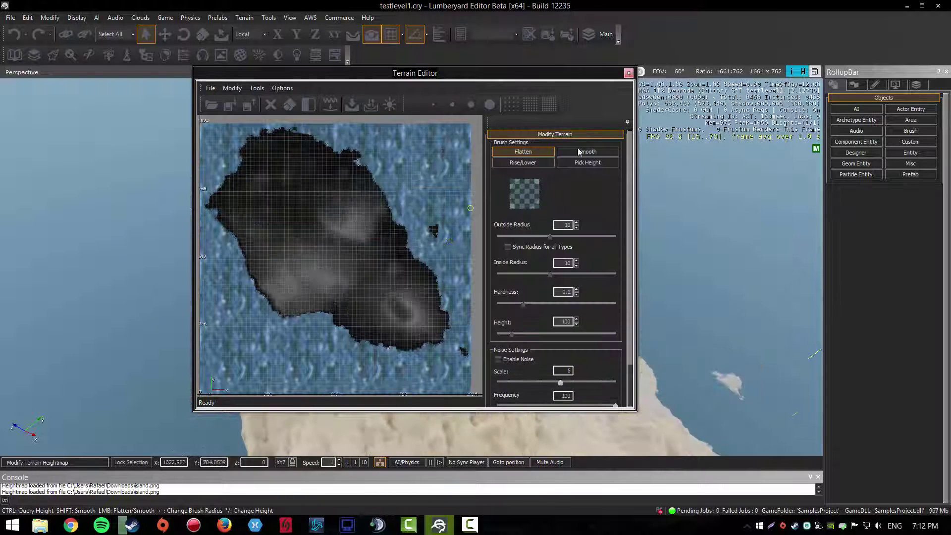
# Close the Terrain Editor and fly the camera across the island toward its peak.
pyautogui.click(628, 74)
pyautogui.moveTo(506, 229)
pyautogui.mouseDown(button='right')
pyautogui.moveTo(476, 268)
pyautogui.moveTo(15, 426)
pyautogui.mouseUp(button='right')
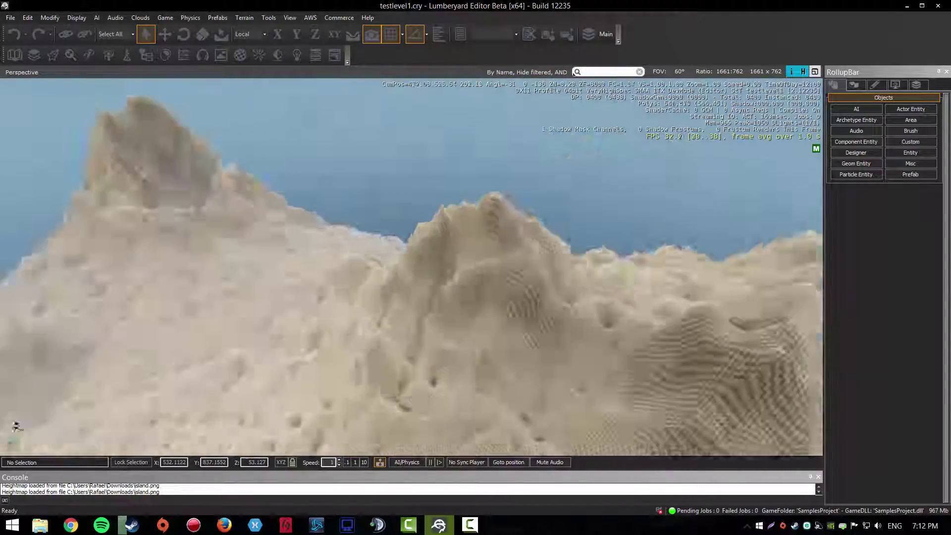
pyautogui.moveTo(475, 267); pyautogui.dragTo(475, 267, button='right')
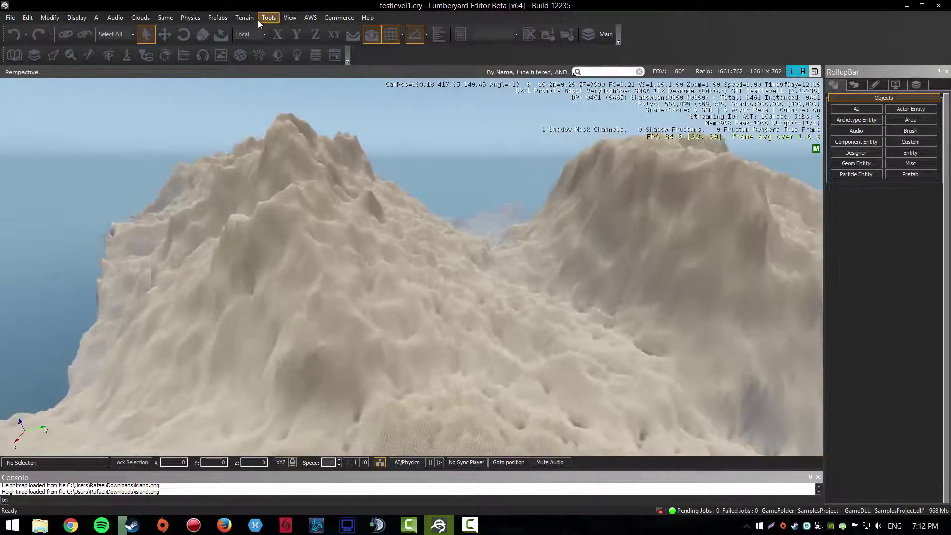
# Set the maximum terrain height to 200 in the Terrain Editor.
pyautogui.click(245, 17)
pyautogui.click(260, 51)
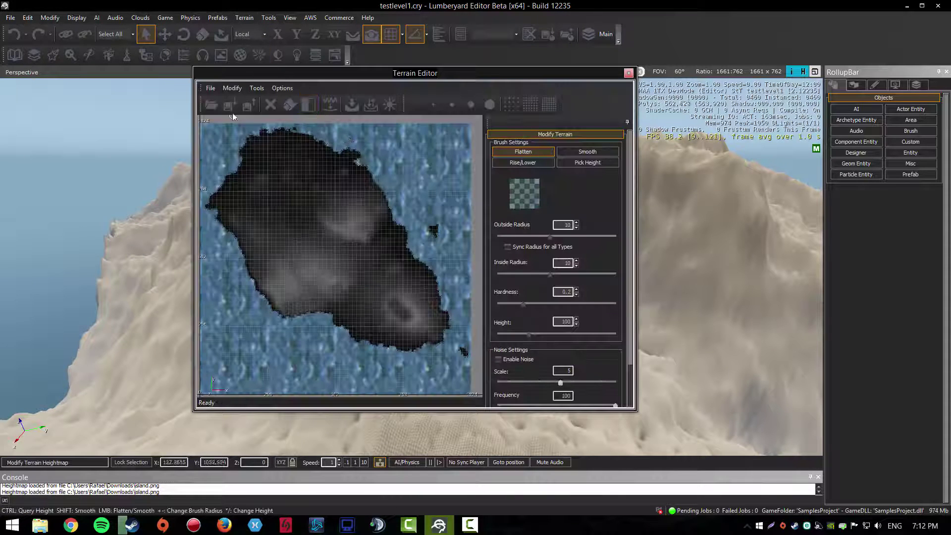
pyautogui.click(231, 90)
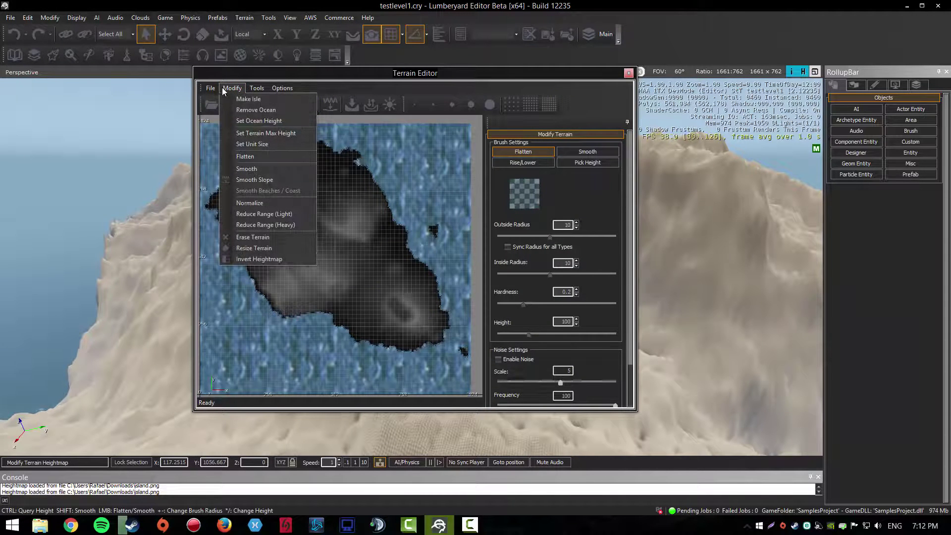
pyautogui.click(259, 132)
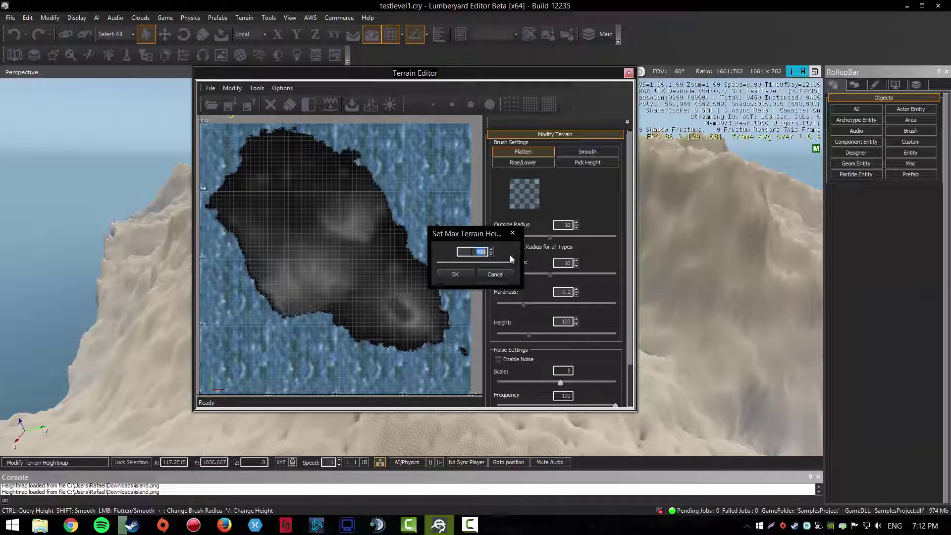
pyautogui.click(454, 274)
# Import the island heightmap again, listing all file types.
pyautogui.click(210, 87)
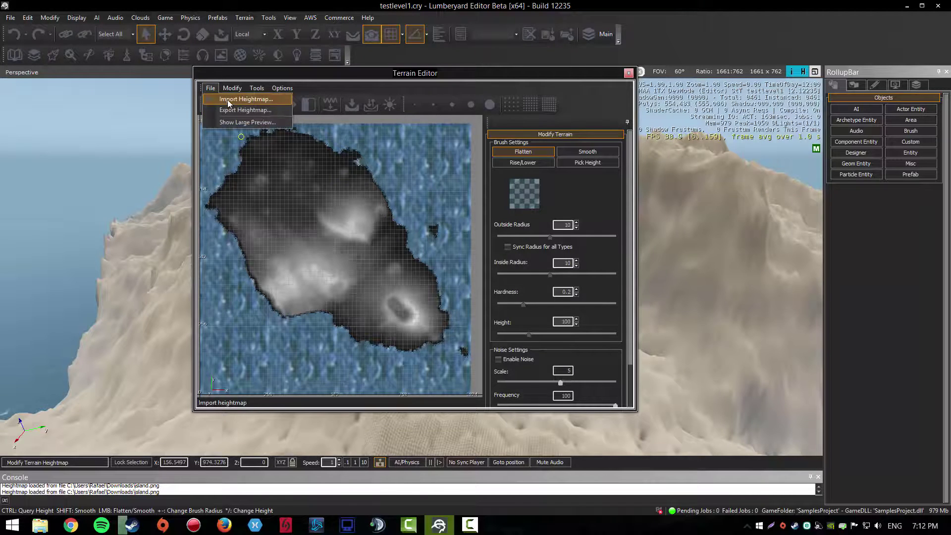
pyautogui.click(230, 97)
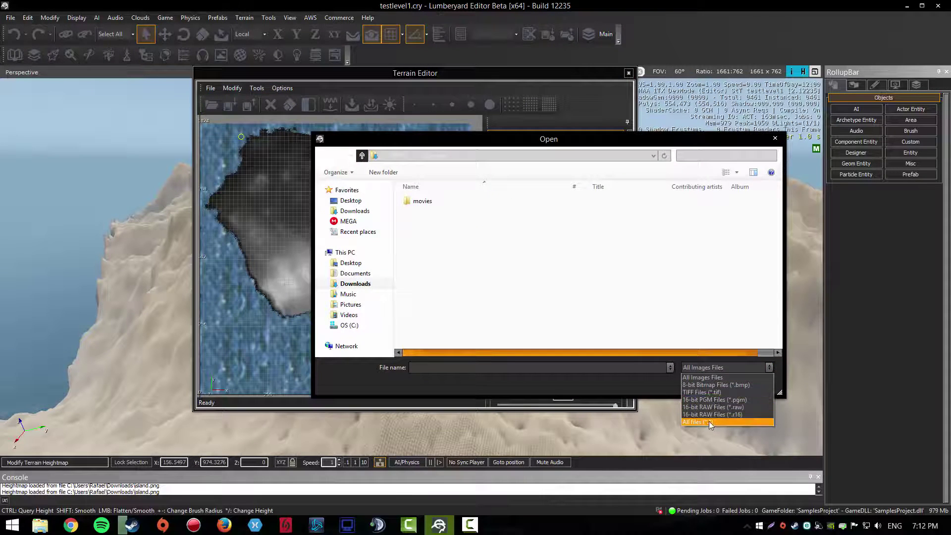
pyautogui.click(706, 420)
pyautogui.doubleClick(440, 241)
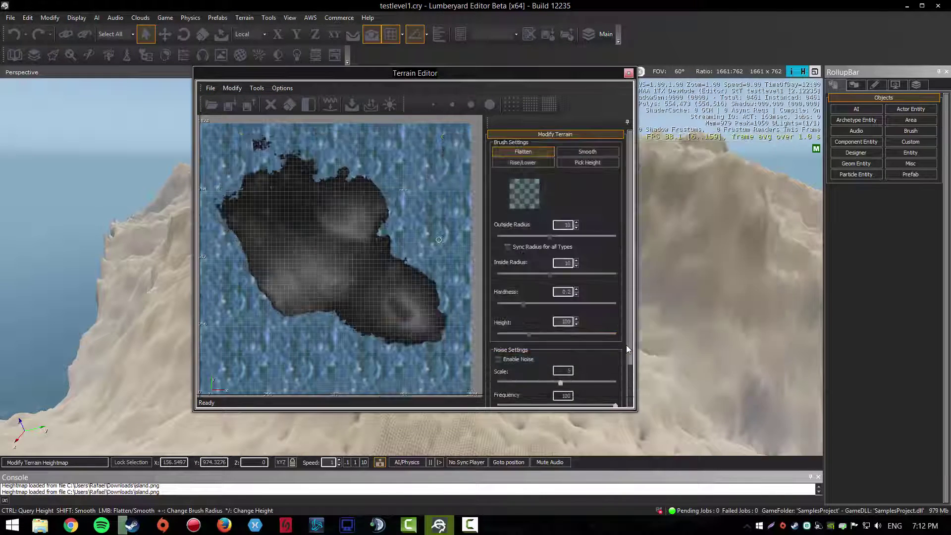
# Close the Terrain Editor and fly the camera over the whole lower sandy island.
pyautogui.click(628, 73)
pyautogui.moveTo(559, 163); pyautogui.dragTo(475, 224, button='right')
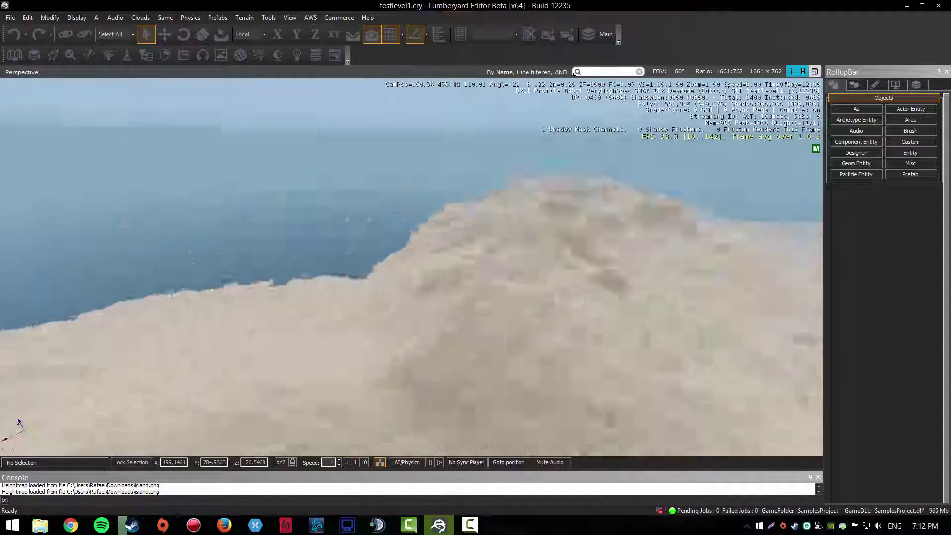
pyautogui.moveTo(412, 223); pyautogui.dragTo(411, 312, button='right')
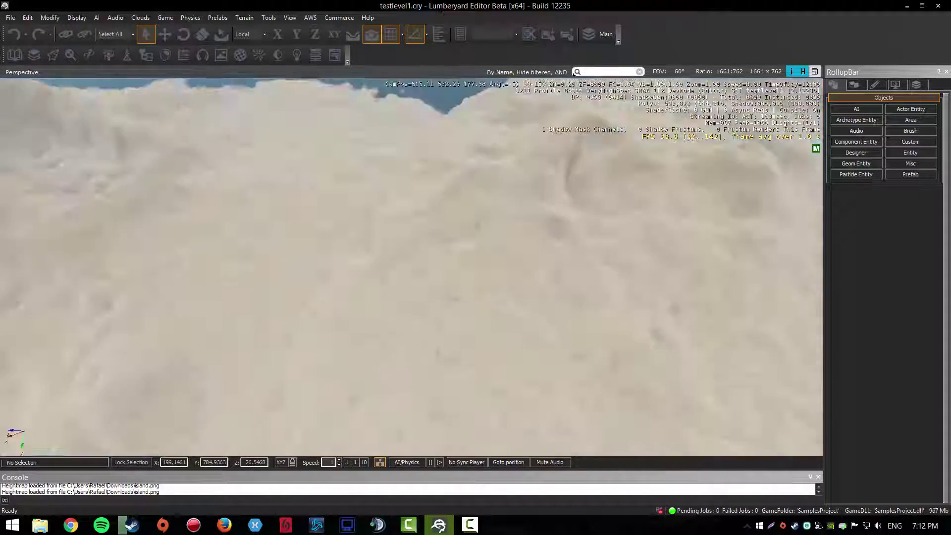
pyautogui.moveTo(411, 267); pyautogui.dragTo(412, 268, button='right')
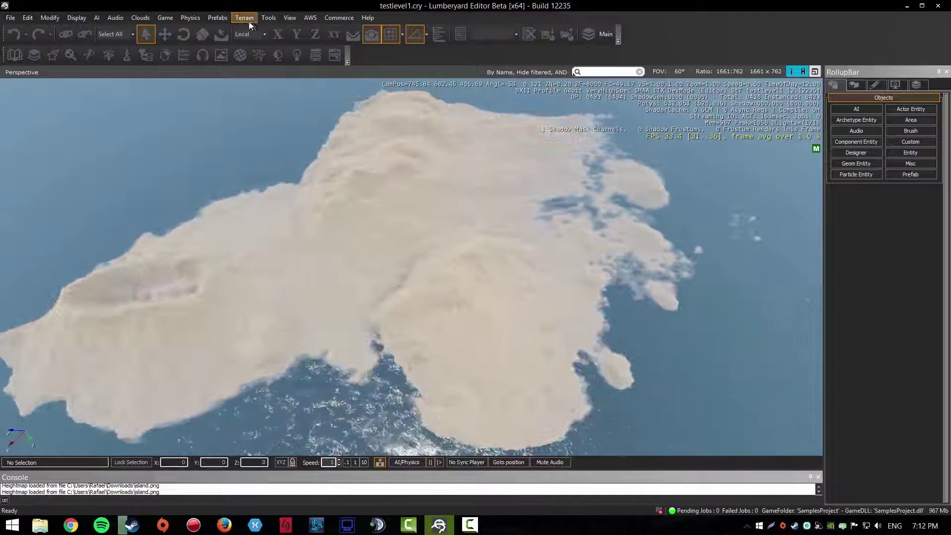
# Cancel the Generate Terrain Texture dialog and reopen the Terrain Editor from the Terrain menu.
pyautogui.click(245, 18)
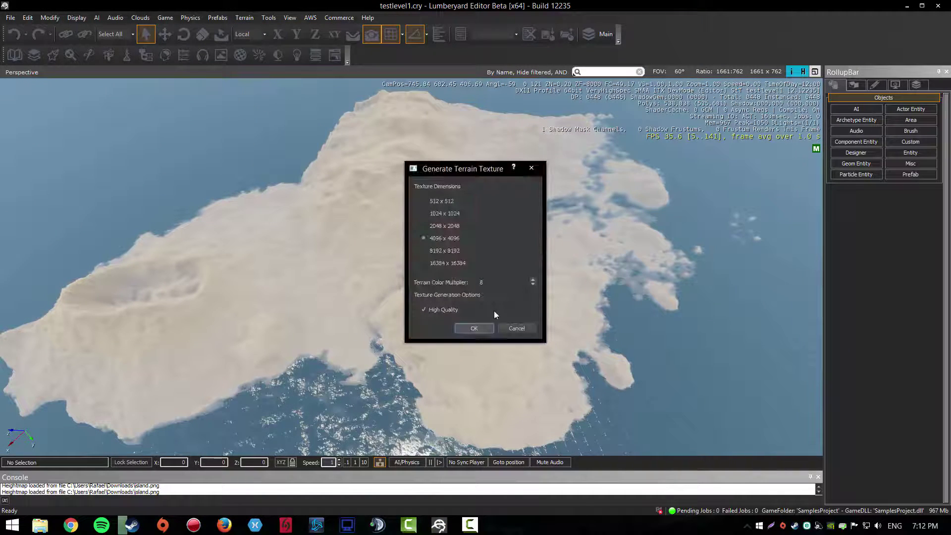
pyautogui.click(516, 329)
pyautogui.click(245, 18)
# Apply Modify > Smooth to the whole island heightmap.
pyautogui.click(267, 52)
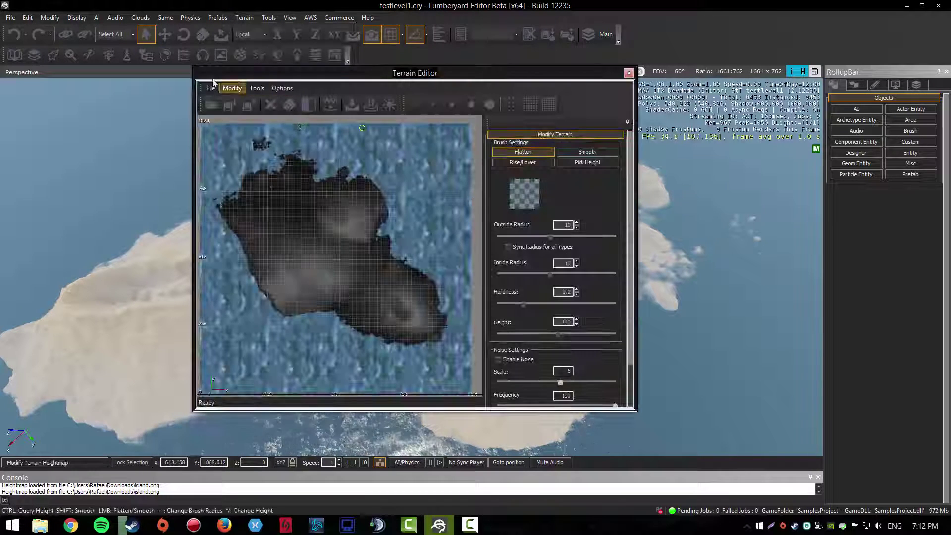
pyautogui.click(233, 88)
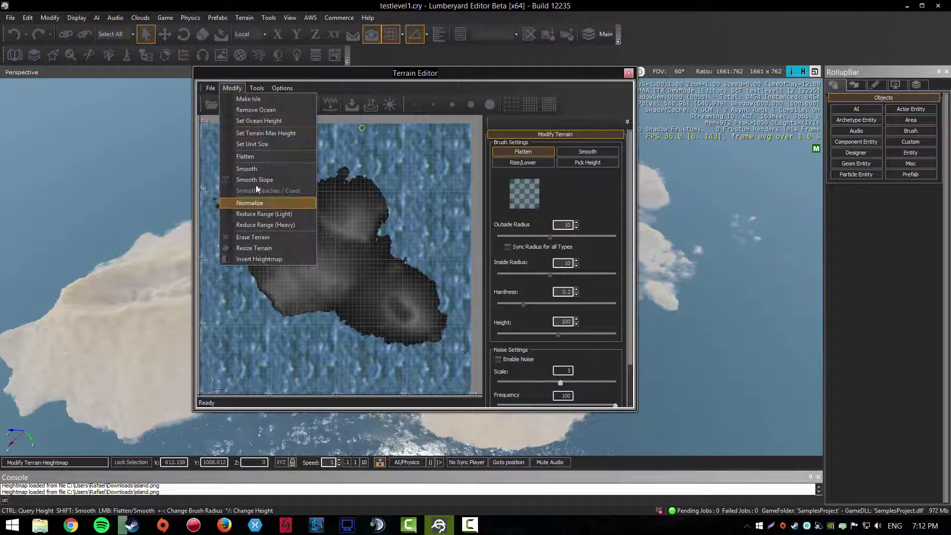
pyautogui.click(263, 169)
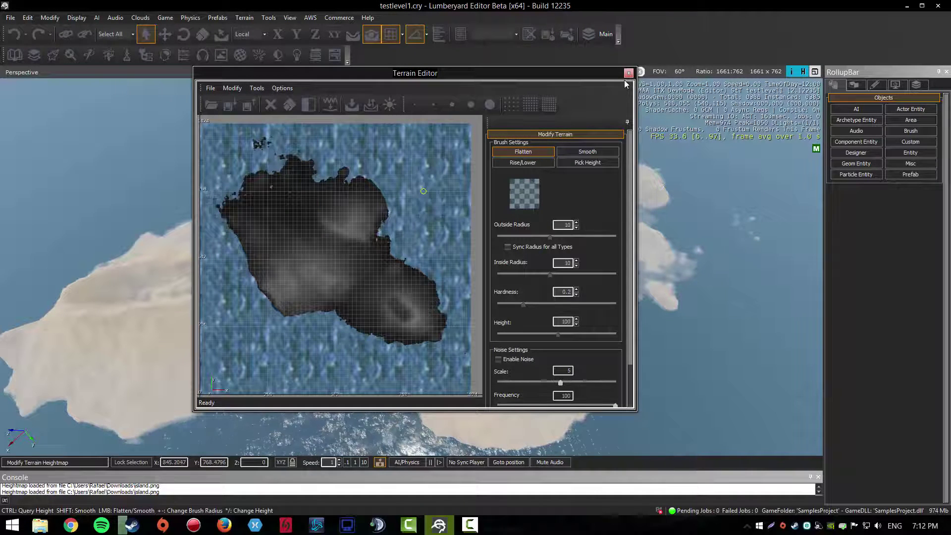
# Apply Modify > Smooth Slope to soften the island's slopes, then close the Terrain Editor.
pyautogui.click(233, 88)
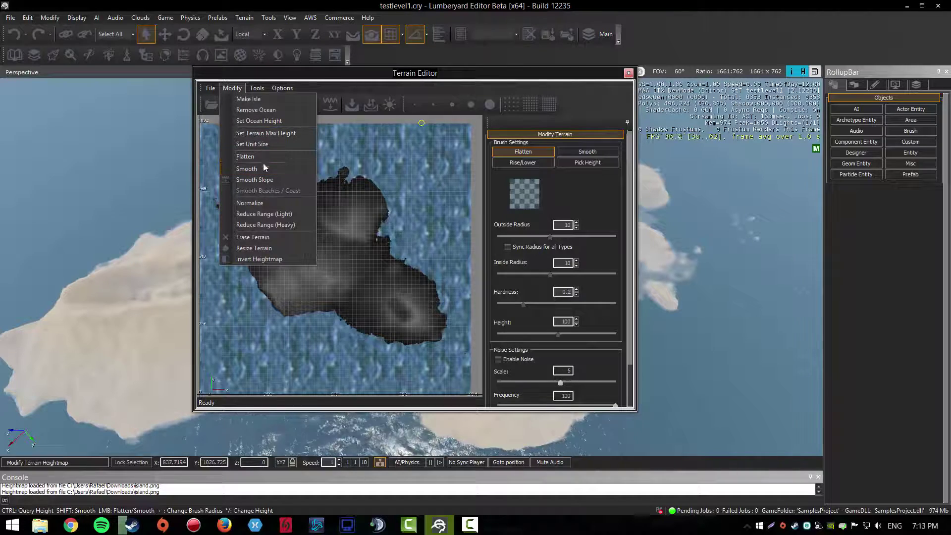
pyautogui.click(267, 181)
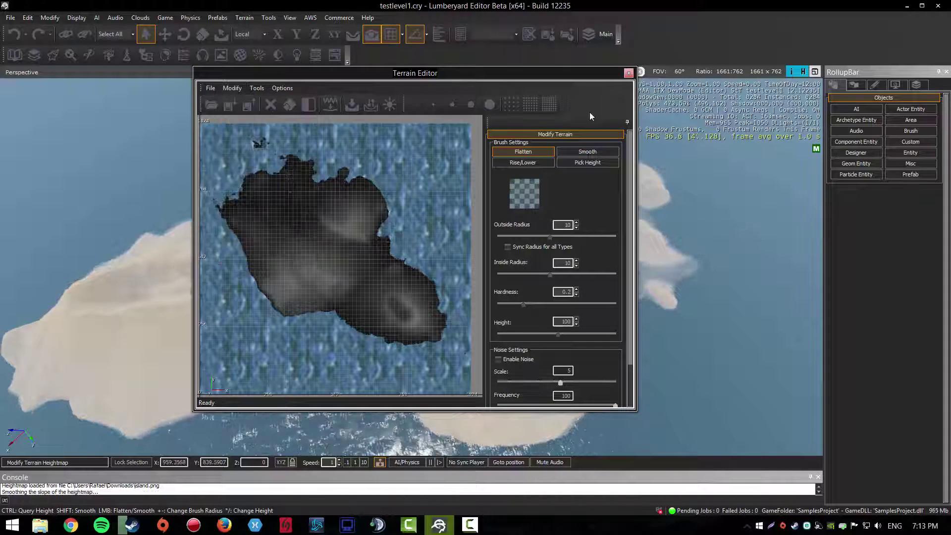
pyautogui.click(628, 73)
pyautogui.press('w')
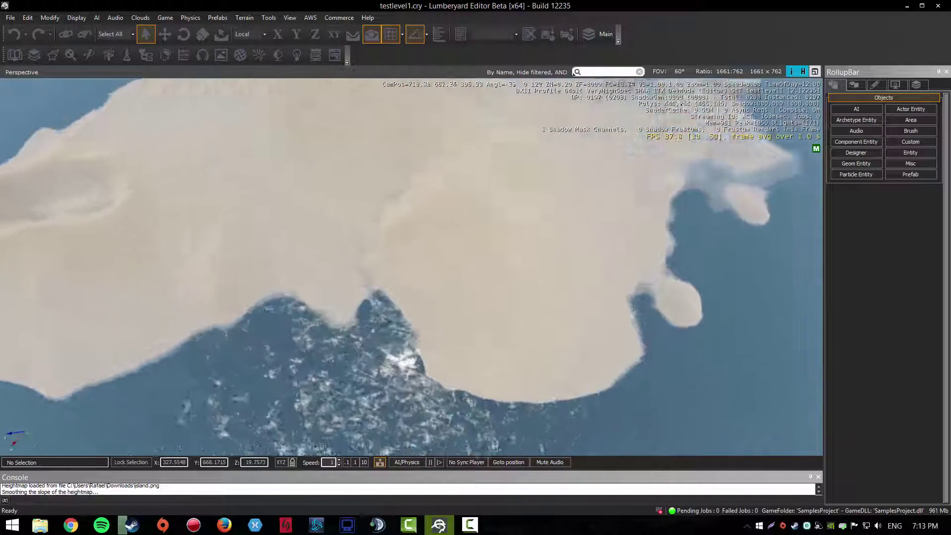
pyautogui.moveTo(412, 268); pyautogui.dragTo(412, 186, button='right')
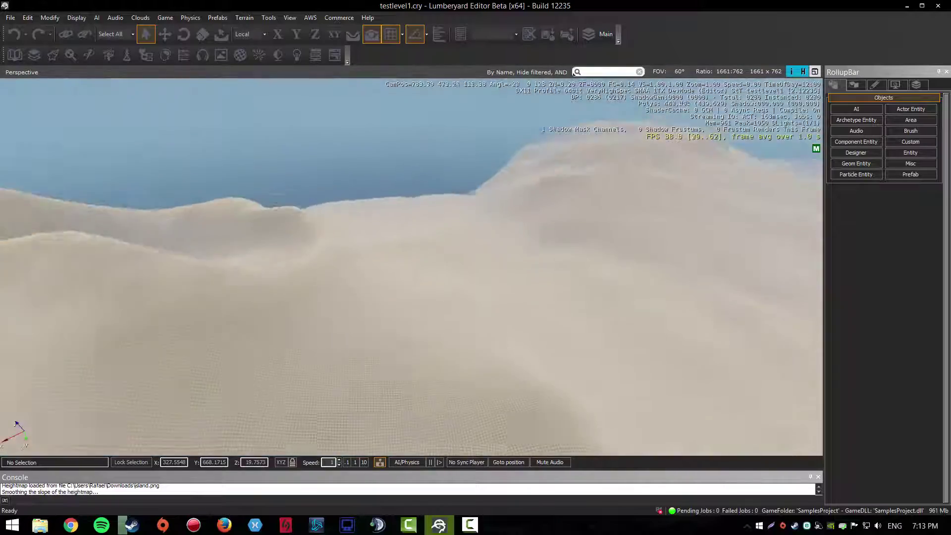
pyautogui.press('w')
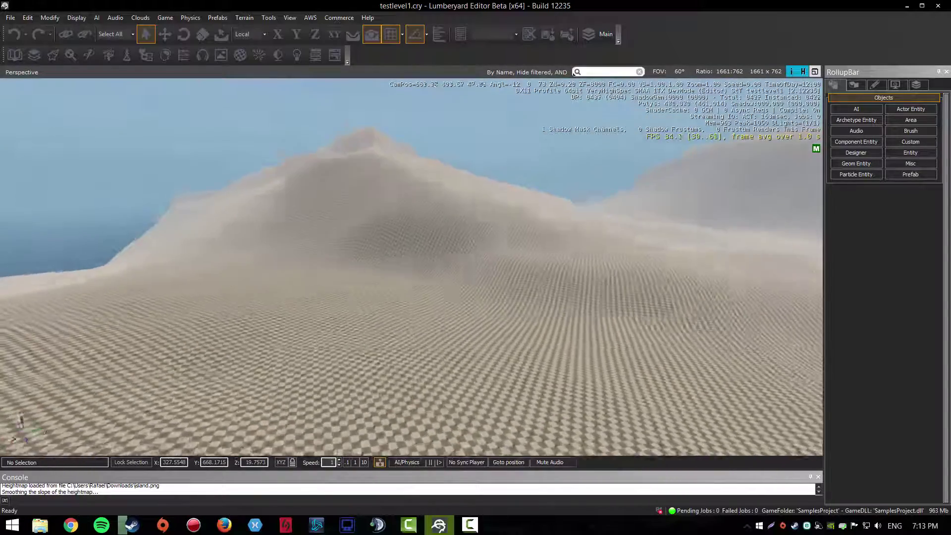
pyautogui.moveTo(522, 225); pyautogui.dragTo(609, 224, button='right')
pyautogui.moveTo(412, 268); pyautogui.dragTo(334, 267, button='right')
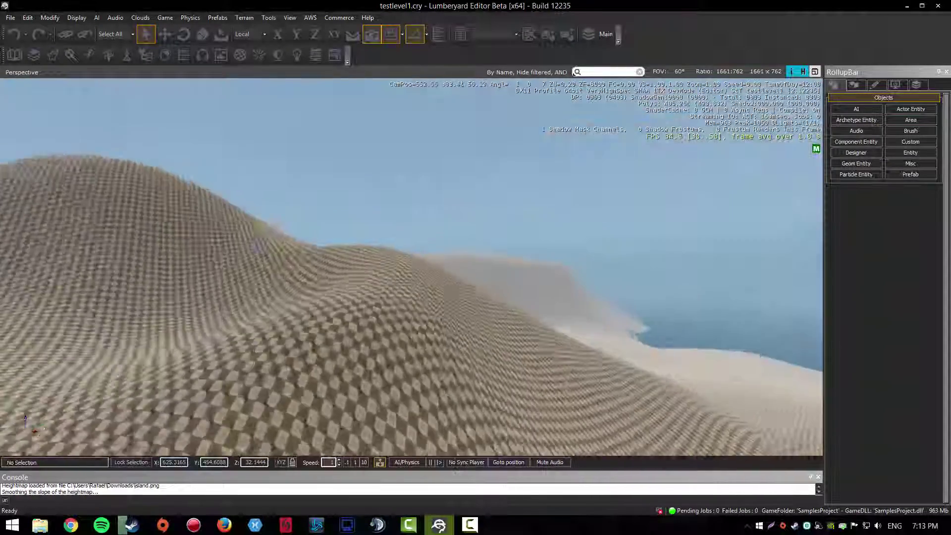
pyautogui.moveTo(412, 267); pyautogui.dragTo(334, 253, button='right')
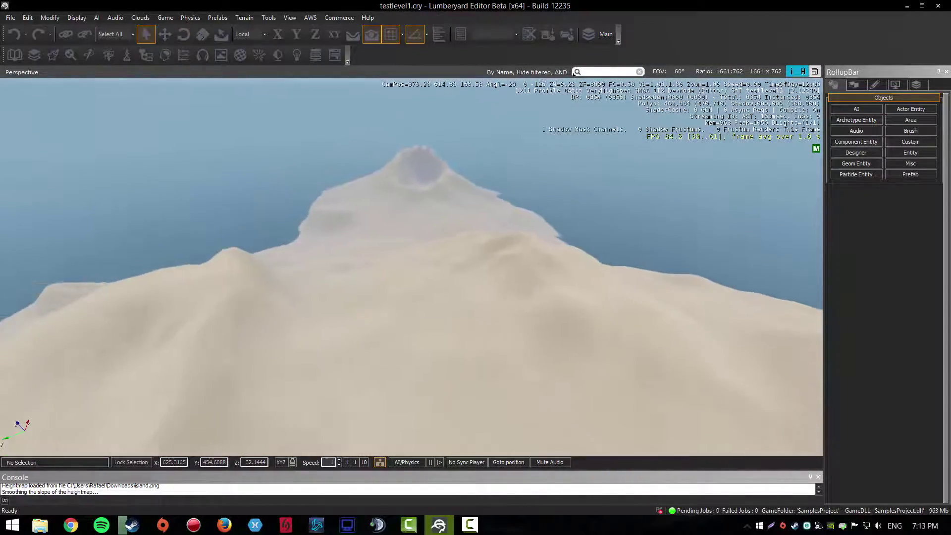
pyautogui.moveTo(462, 241); pyautogui.dragTo(462, 241, button='right')
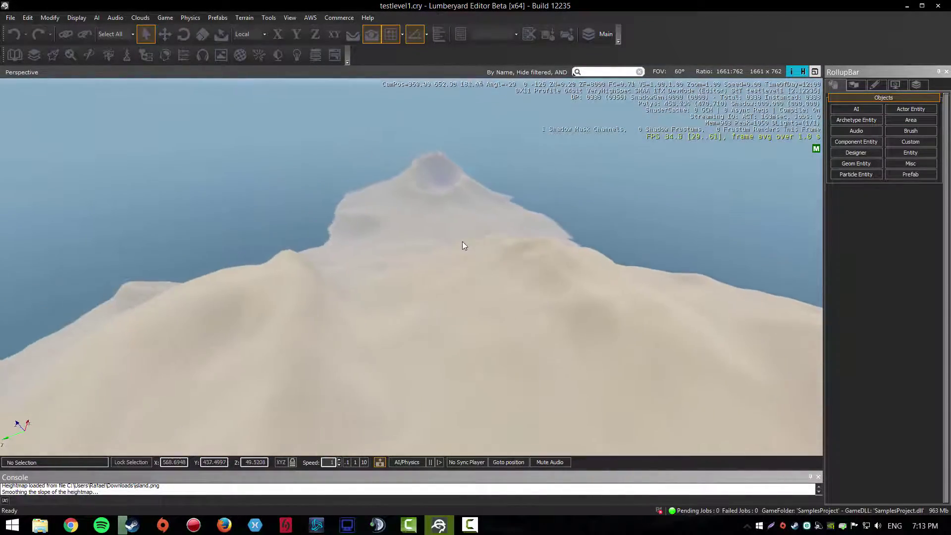
pyautogui.press('s')
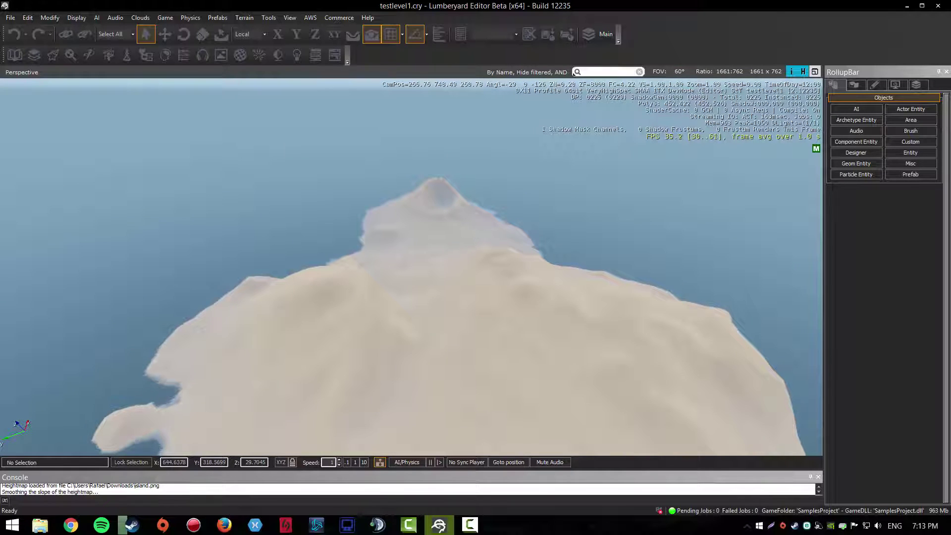
pyautogui.moveTo(479, 231); pyautogui.dragTo(480, 232, button='right')
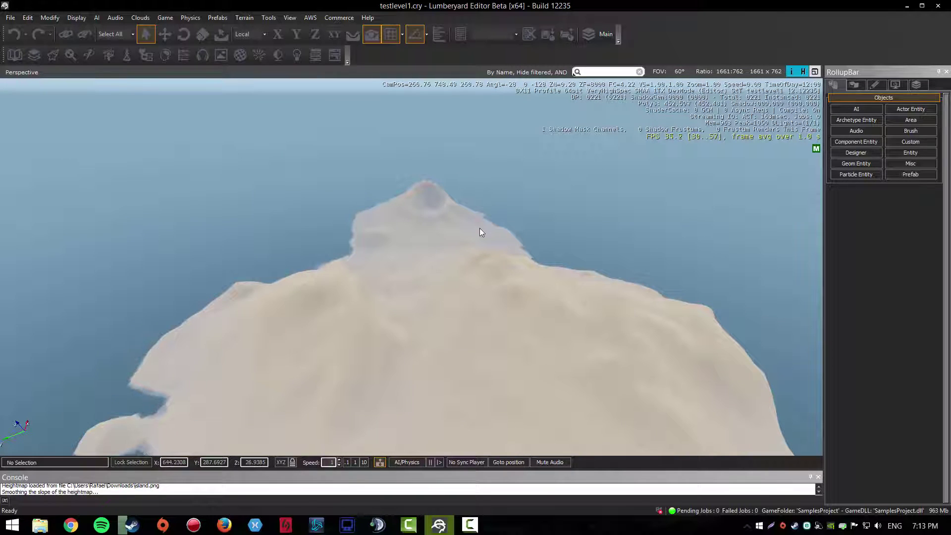